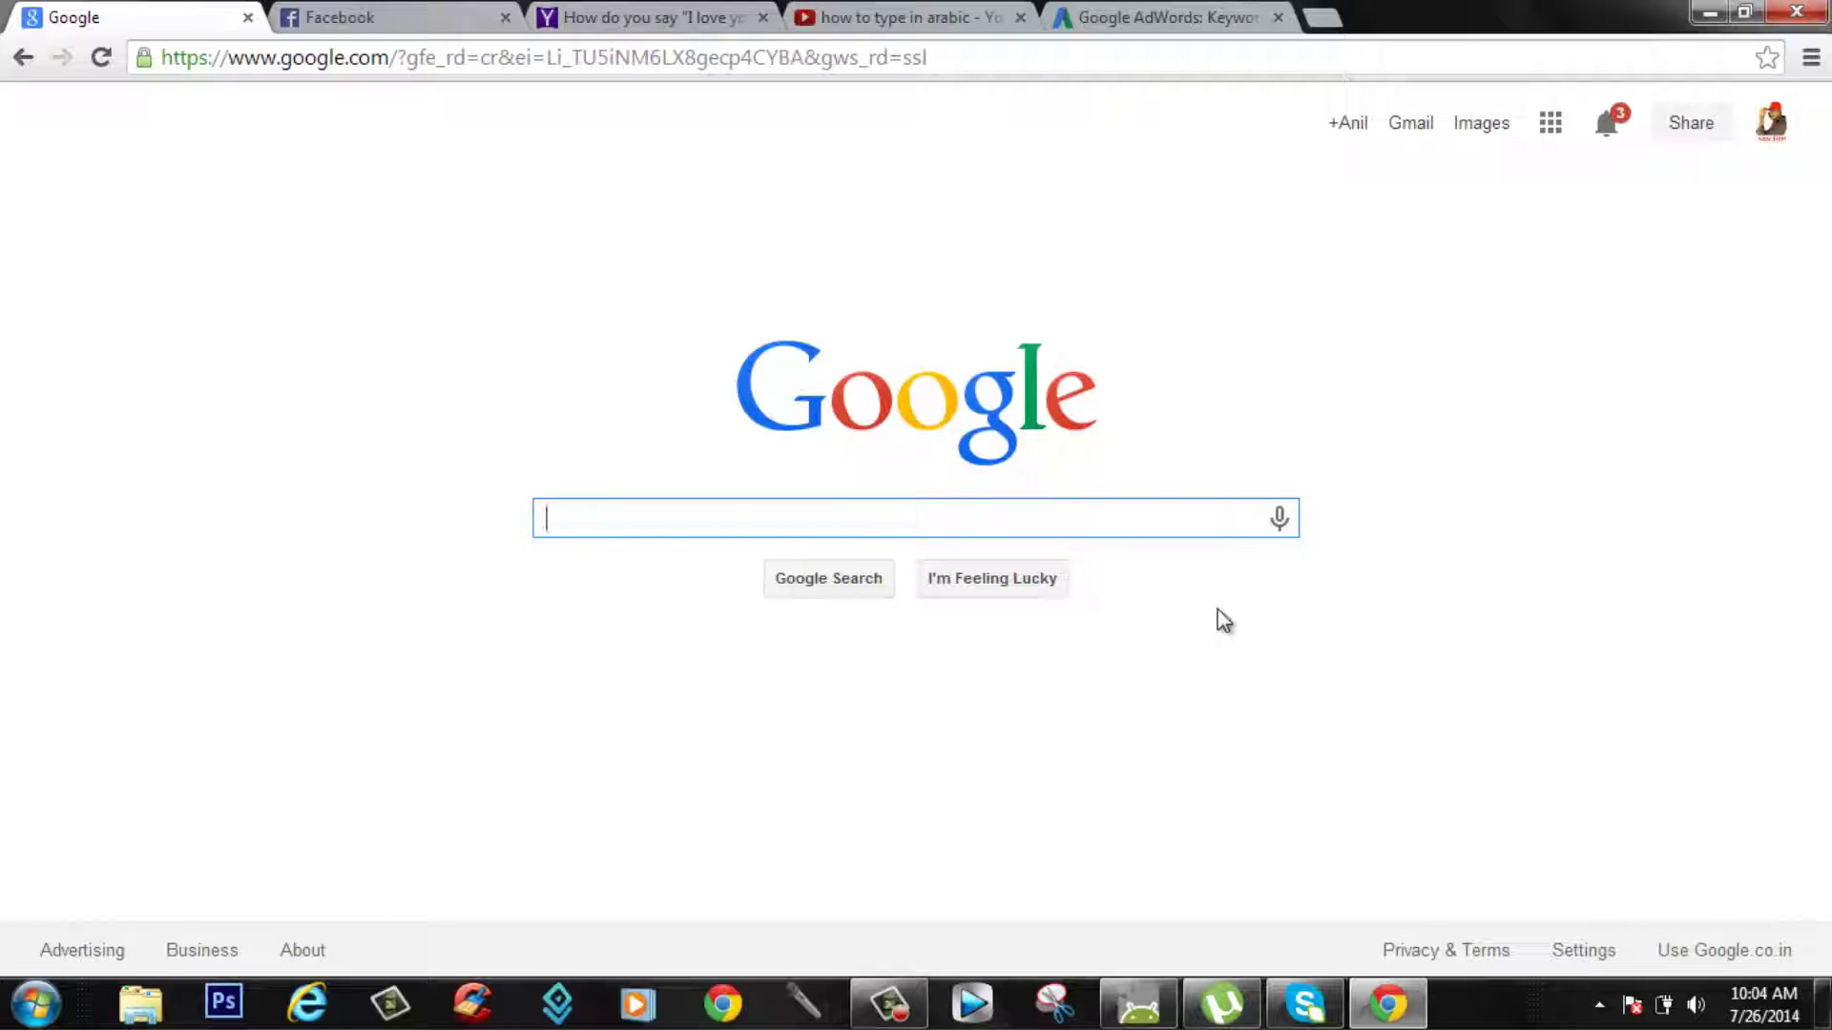
Search Google for 'google input tools' and open the official Google Input Tools page
text(google )
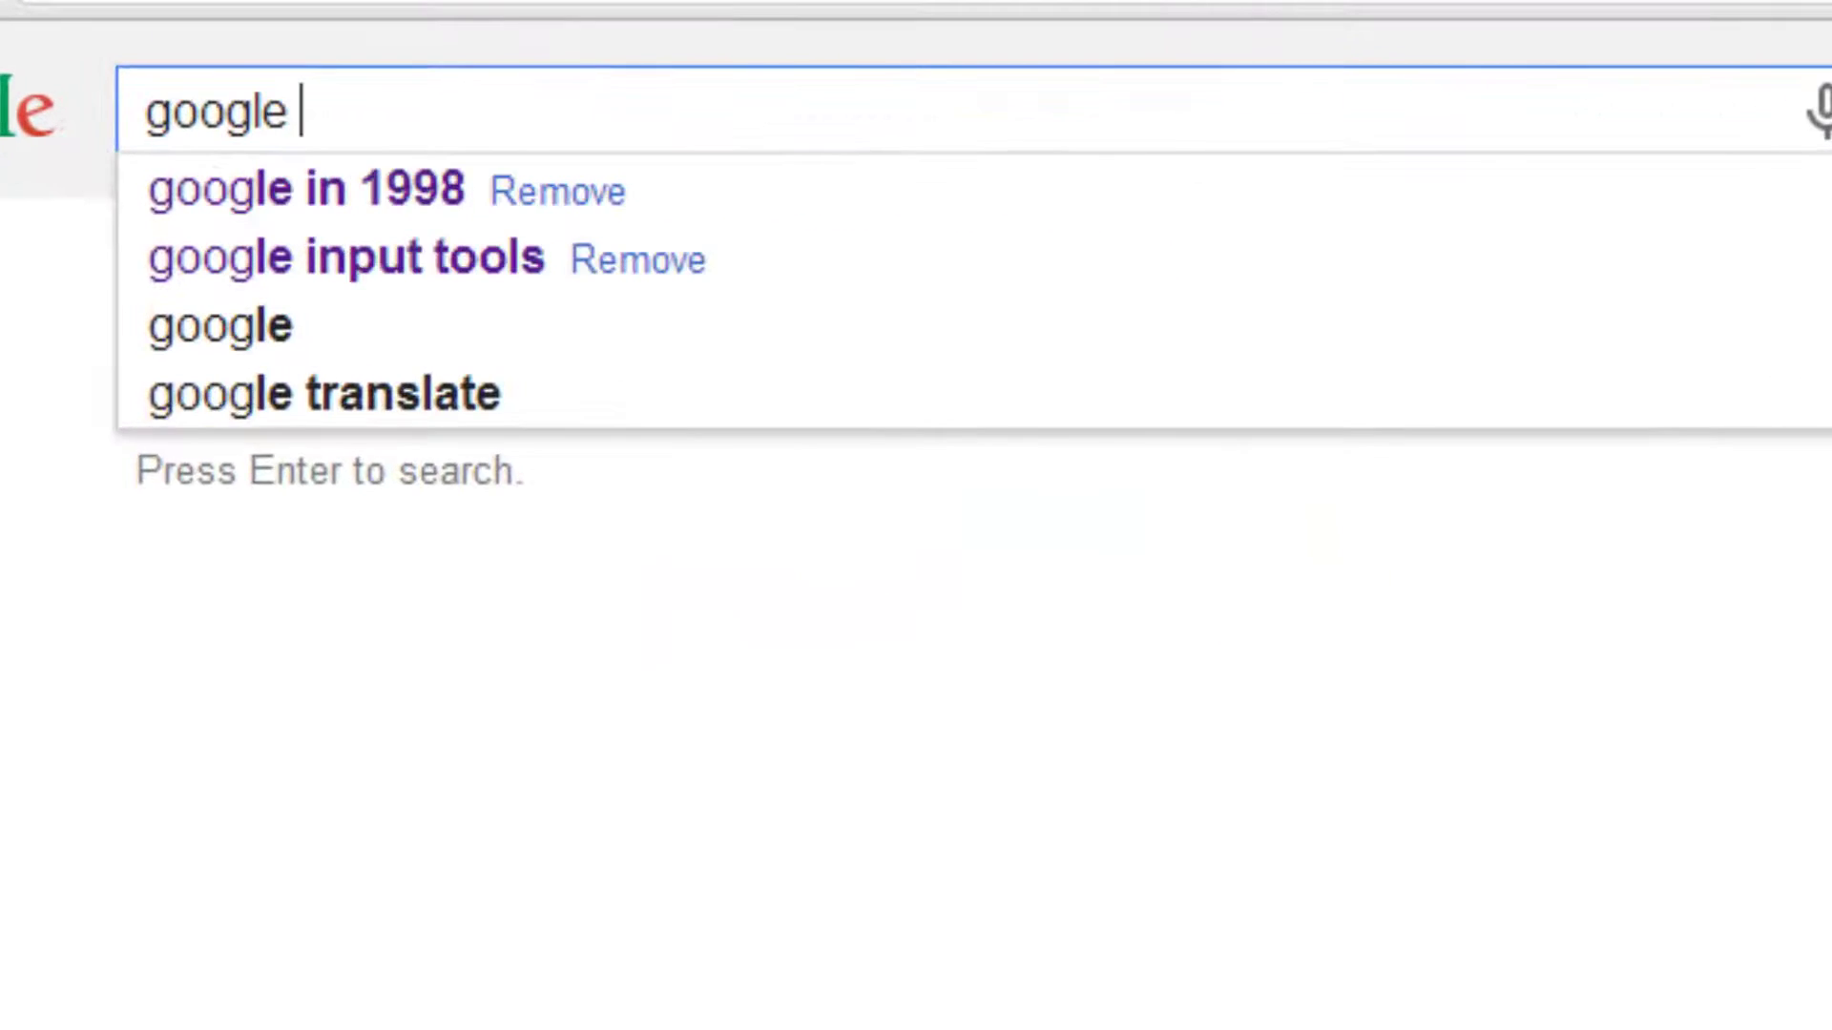
text(input tools)
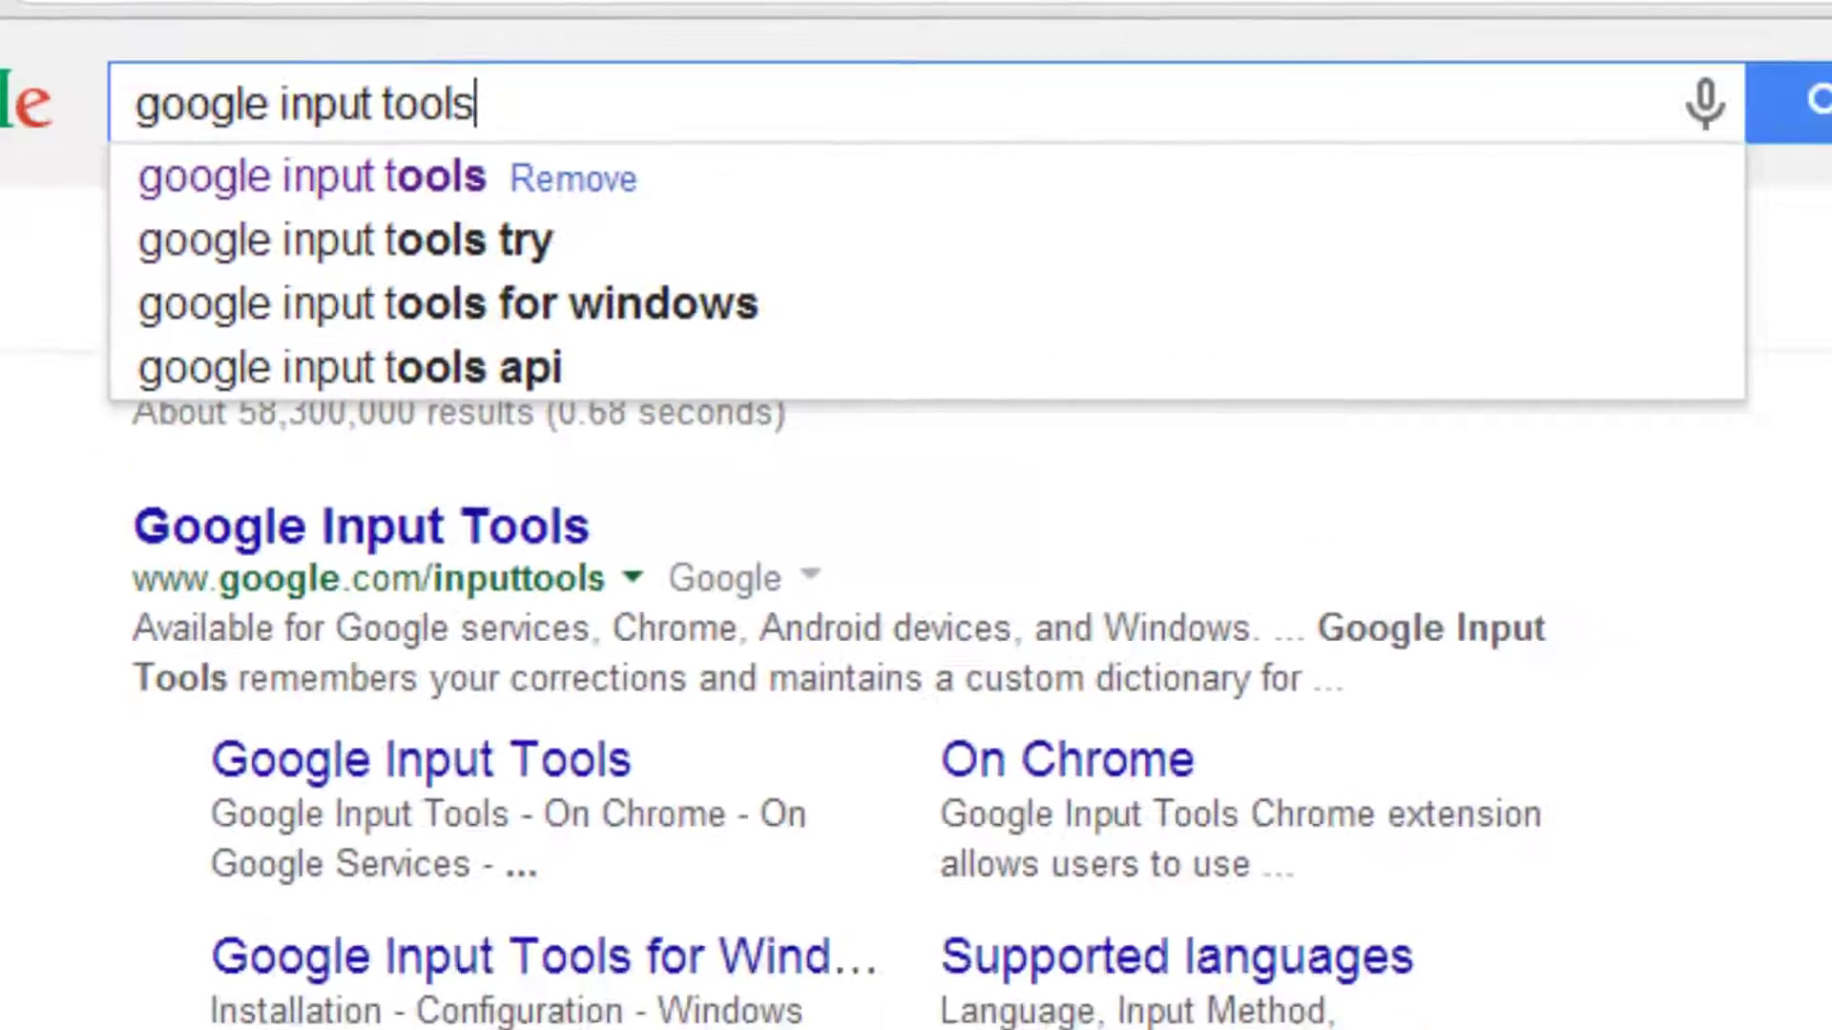
key(Return)
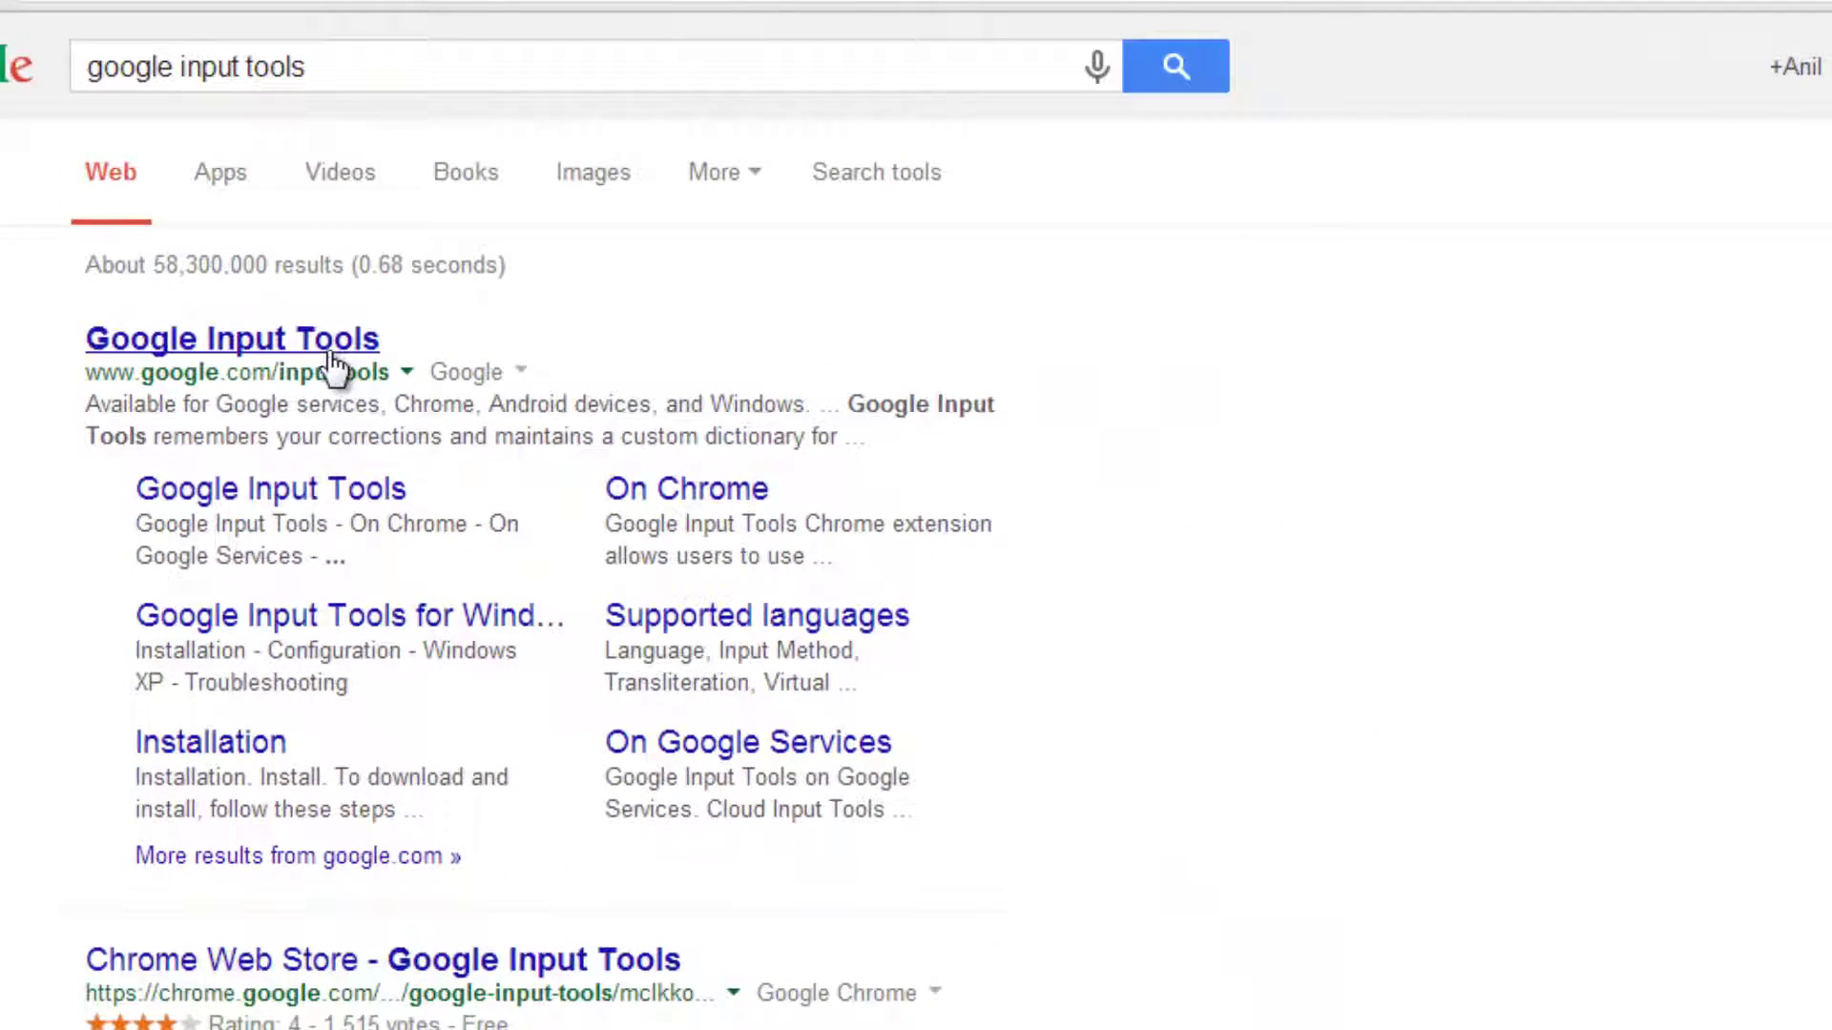
click(313, 346)
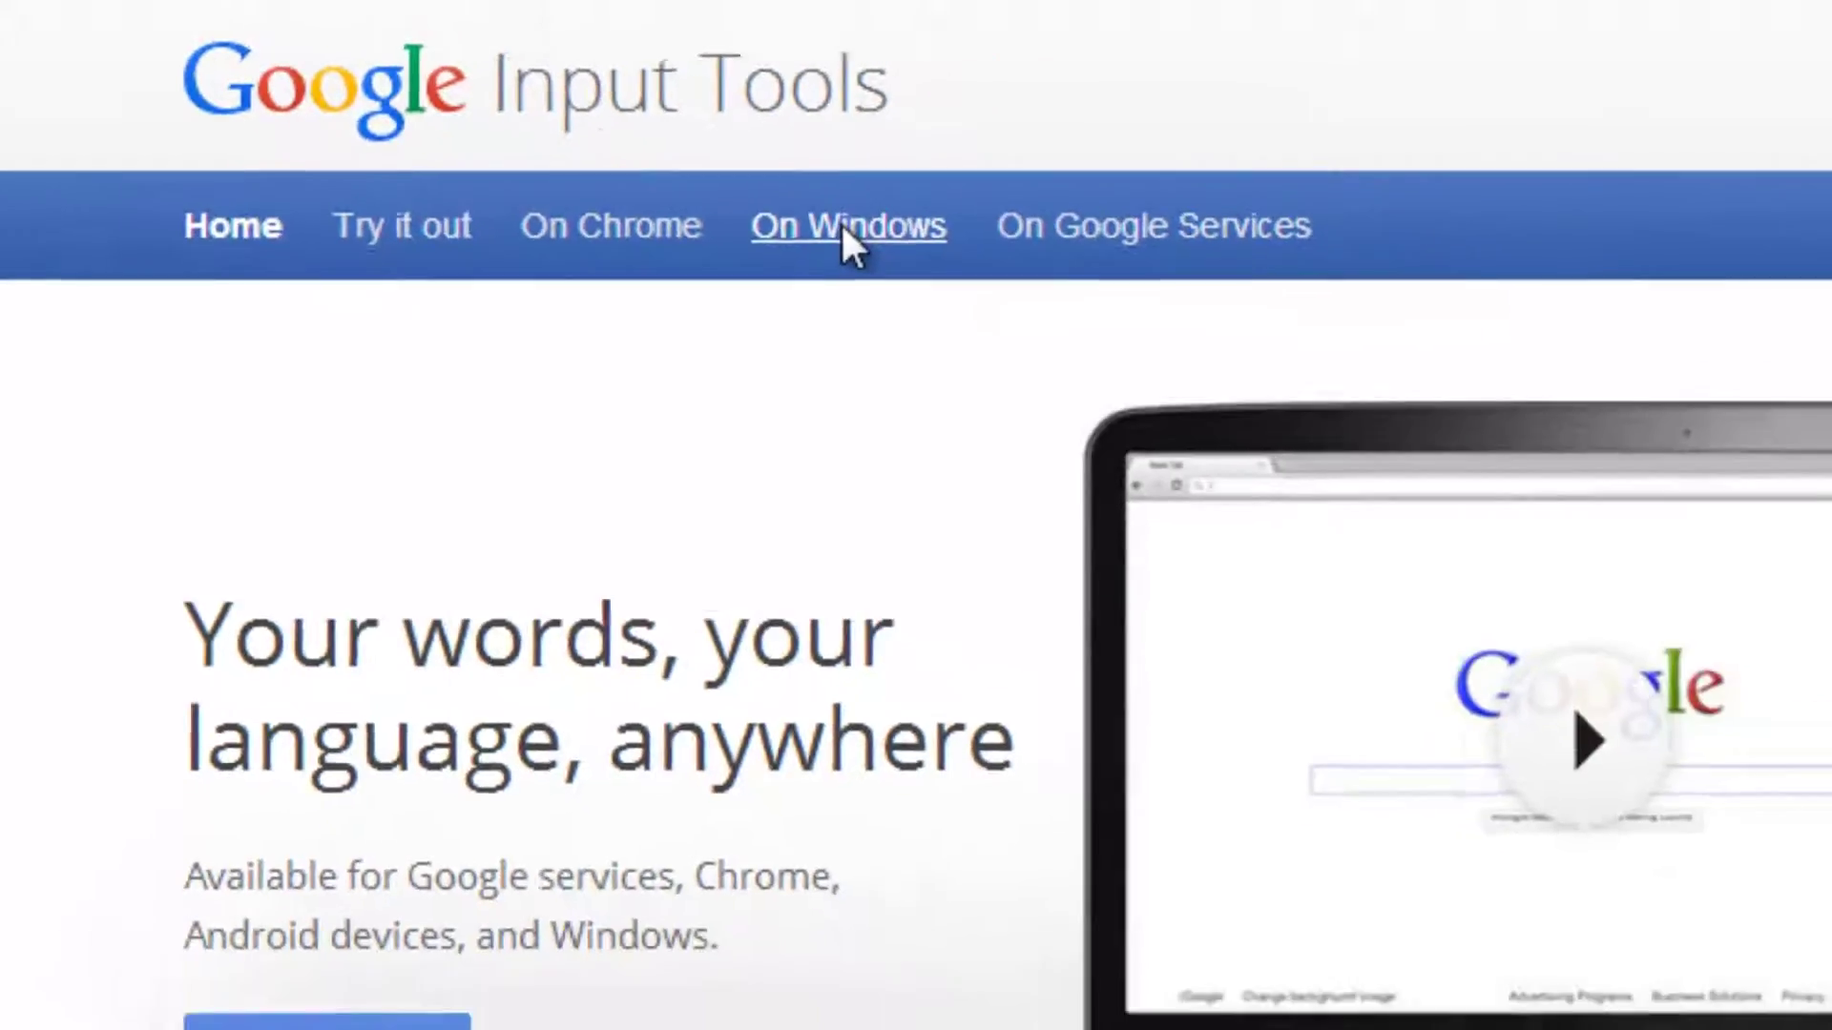
Download the Windows installer InputToolsSetup.exe with Arabic selected as the language
click(1021, 272)
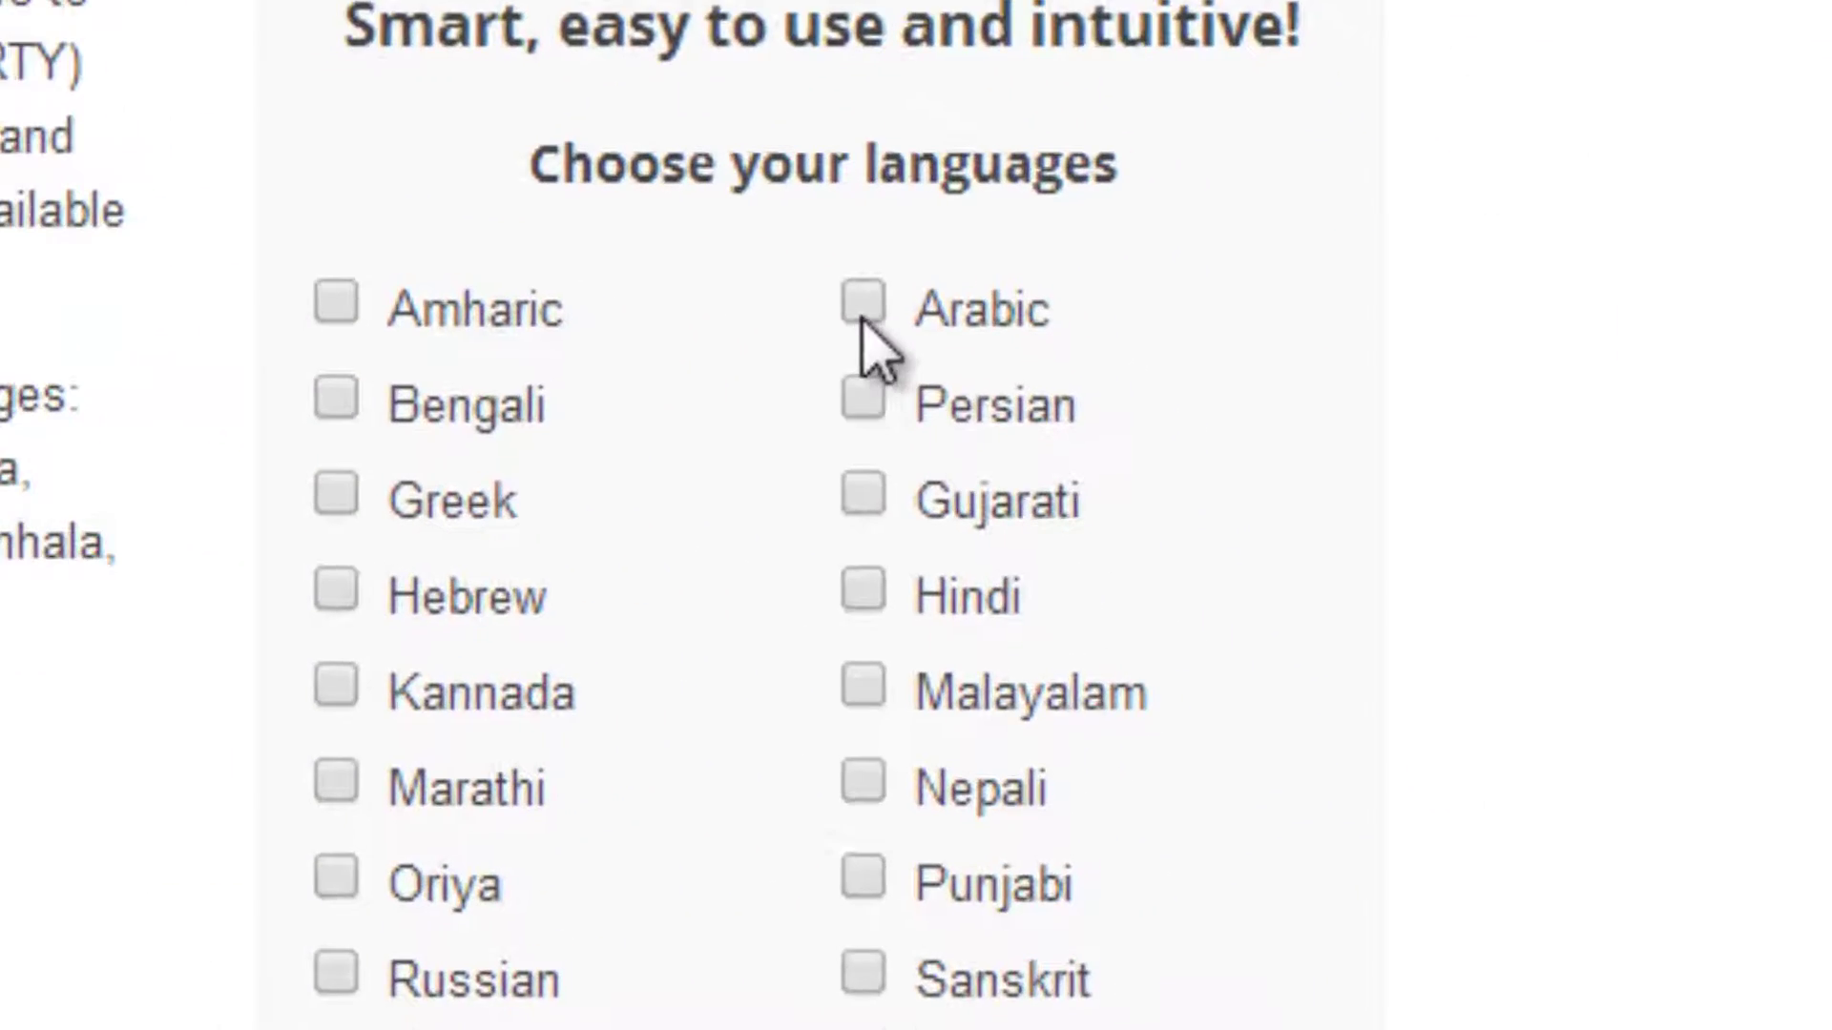
click(872, 301)
scroll(1753, 229, down, 5)
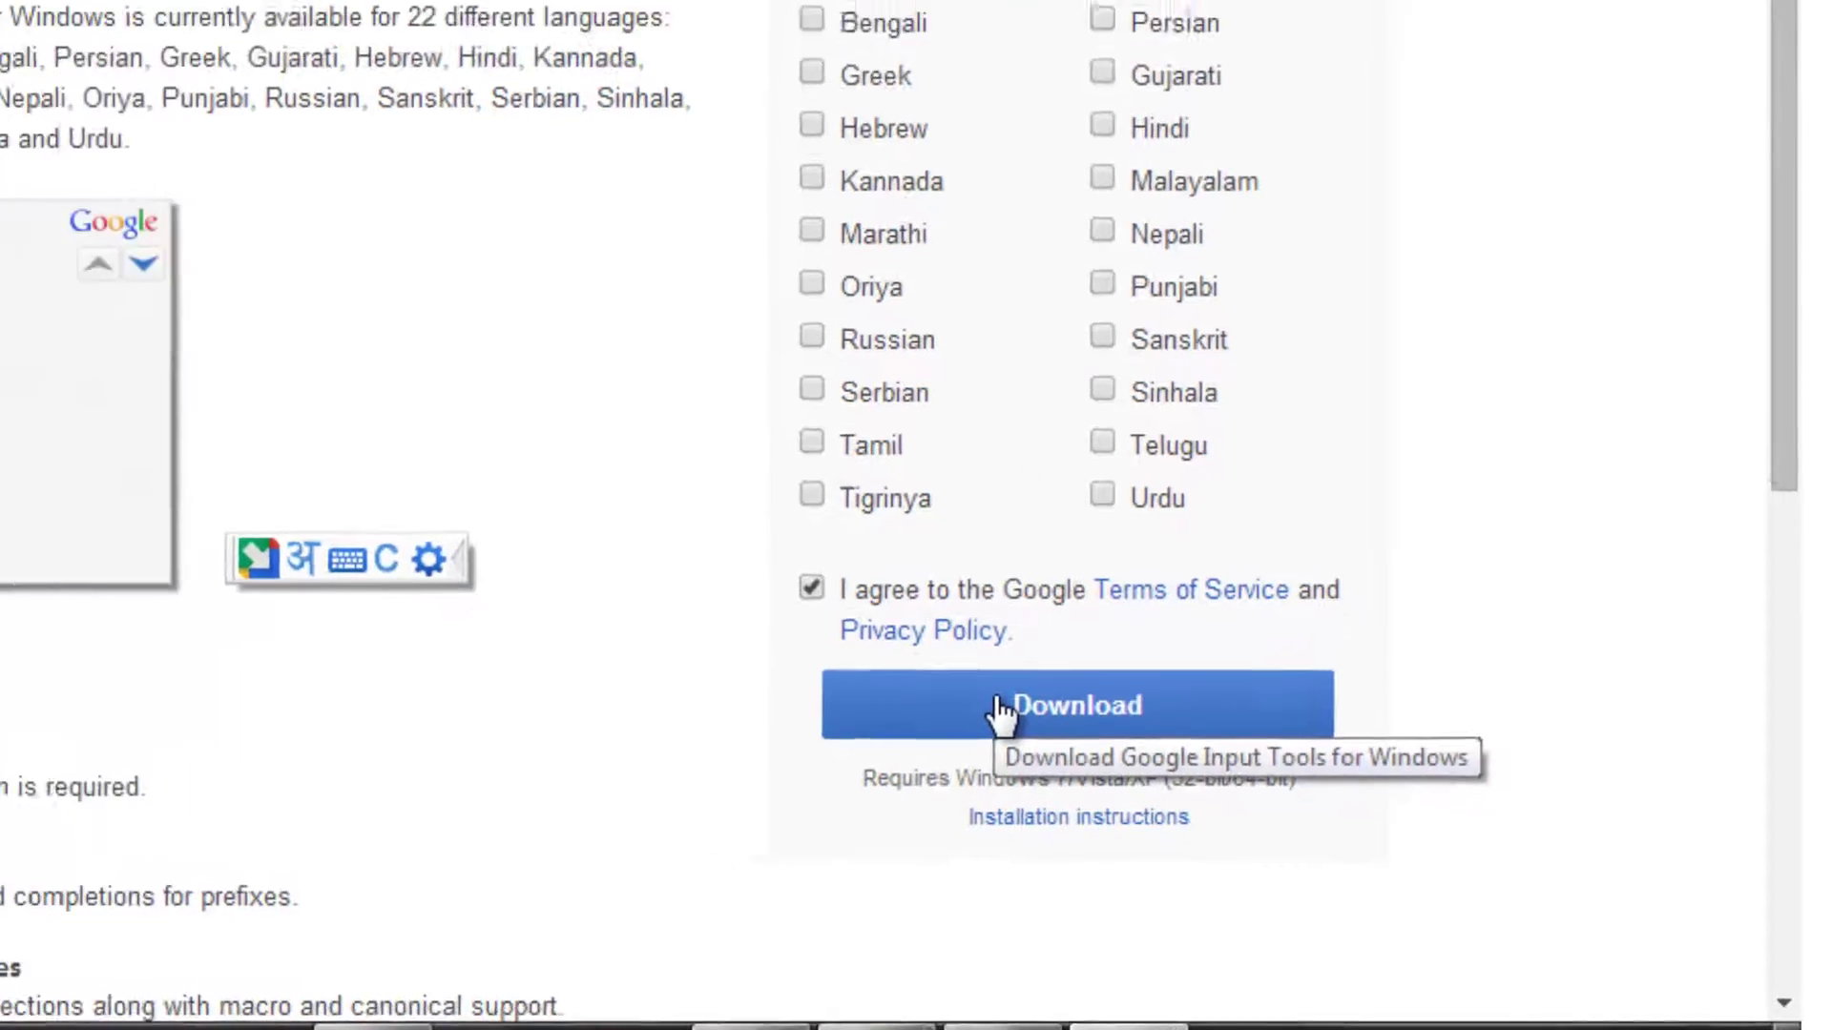
click(882, 681)
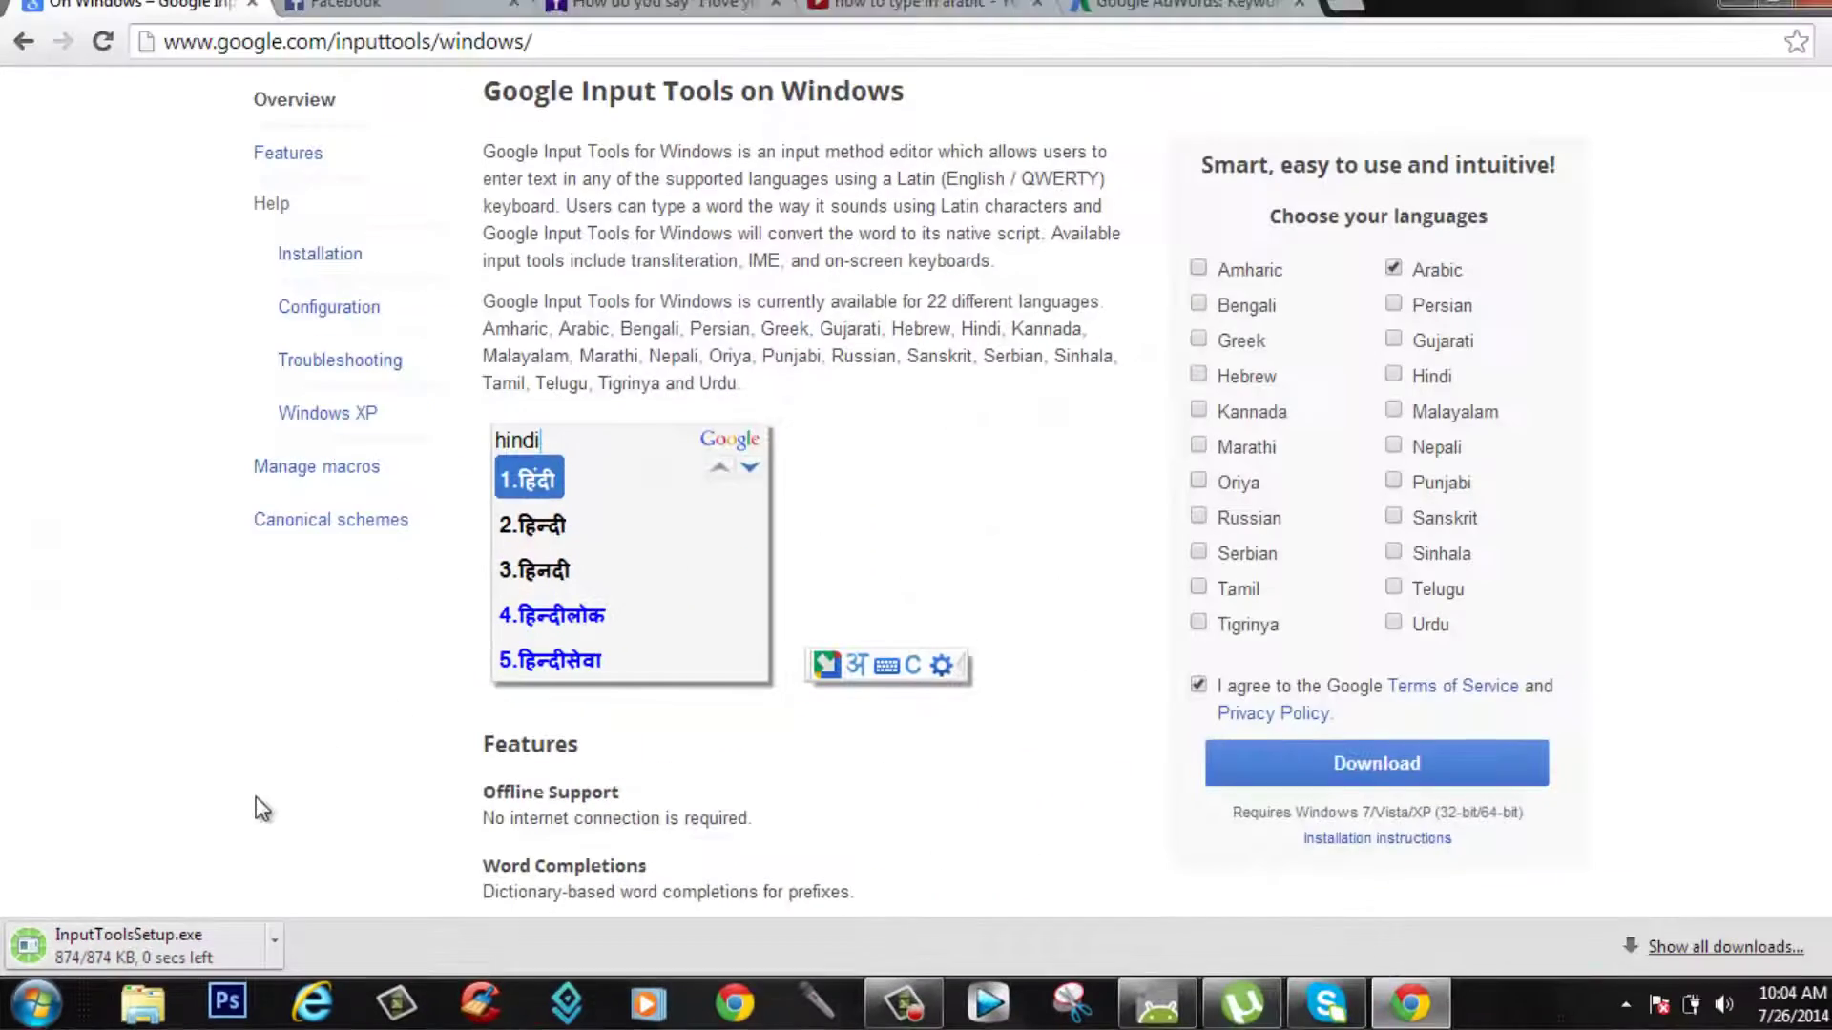
Run InputToolsSetup.exe to completion and confirm Arabic appears among the input languages
click(133, 946)
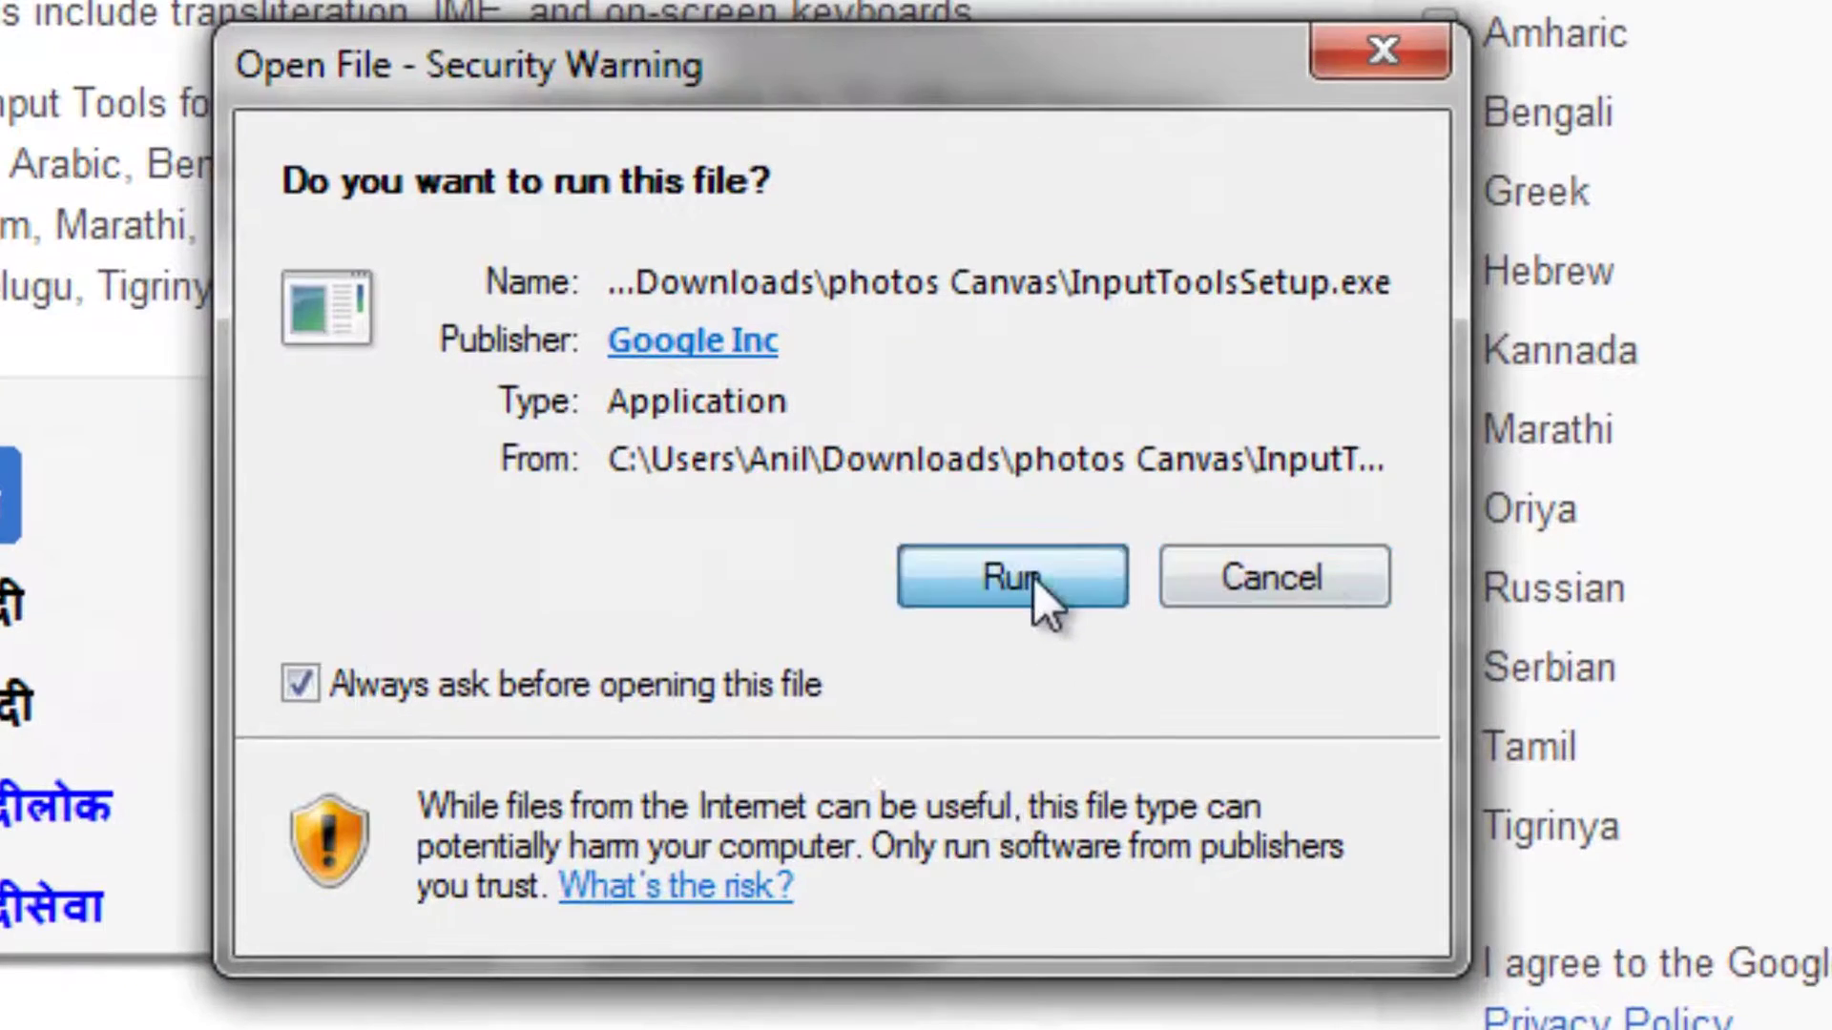
click(1034, 578)
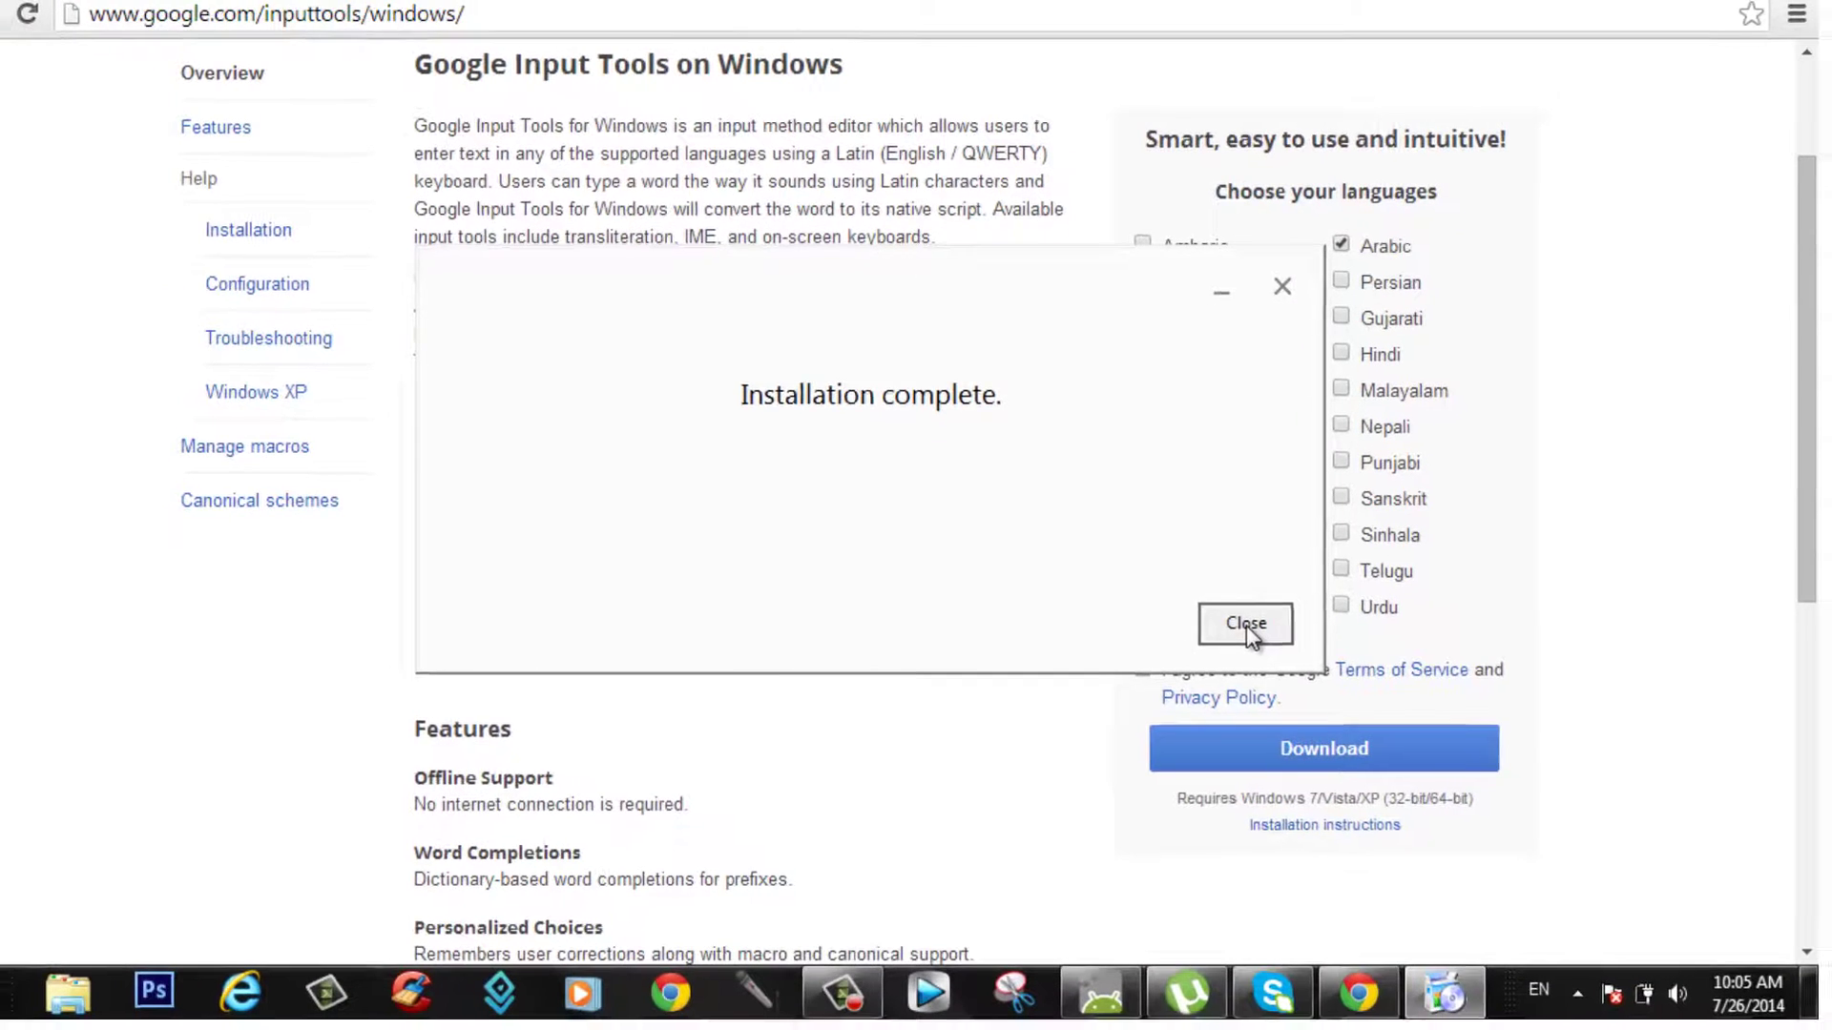
click(1246, 625)
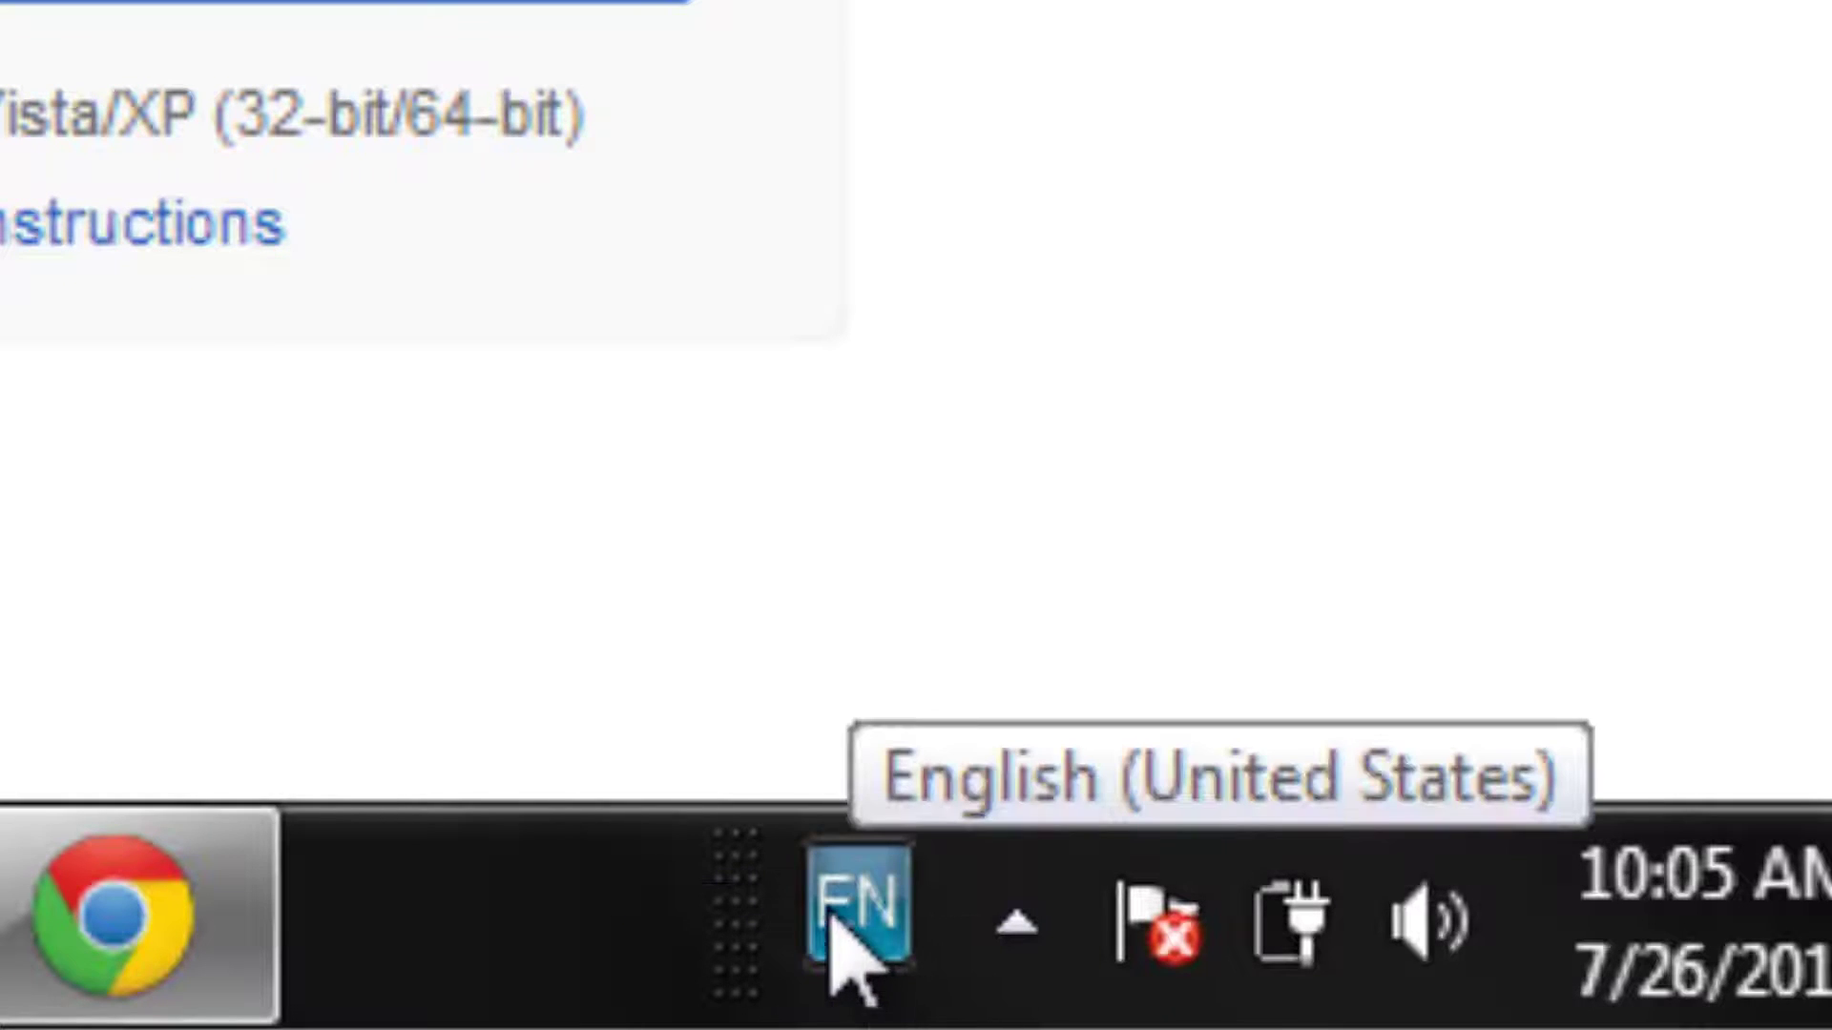
click(873, 955)
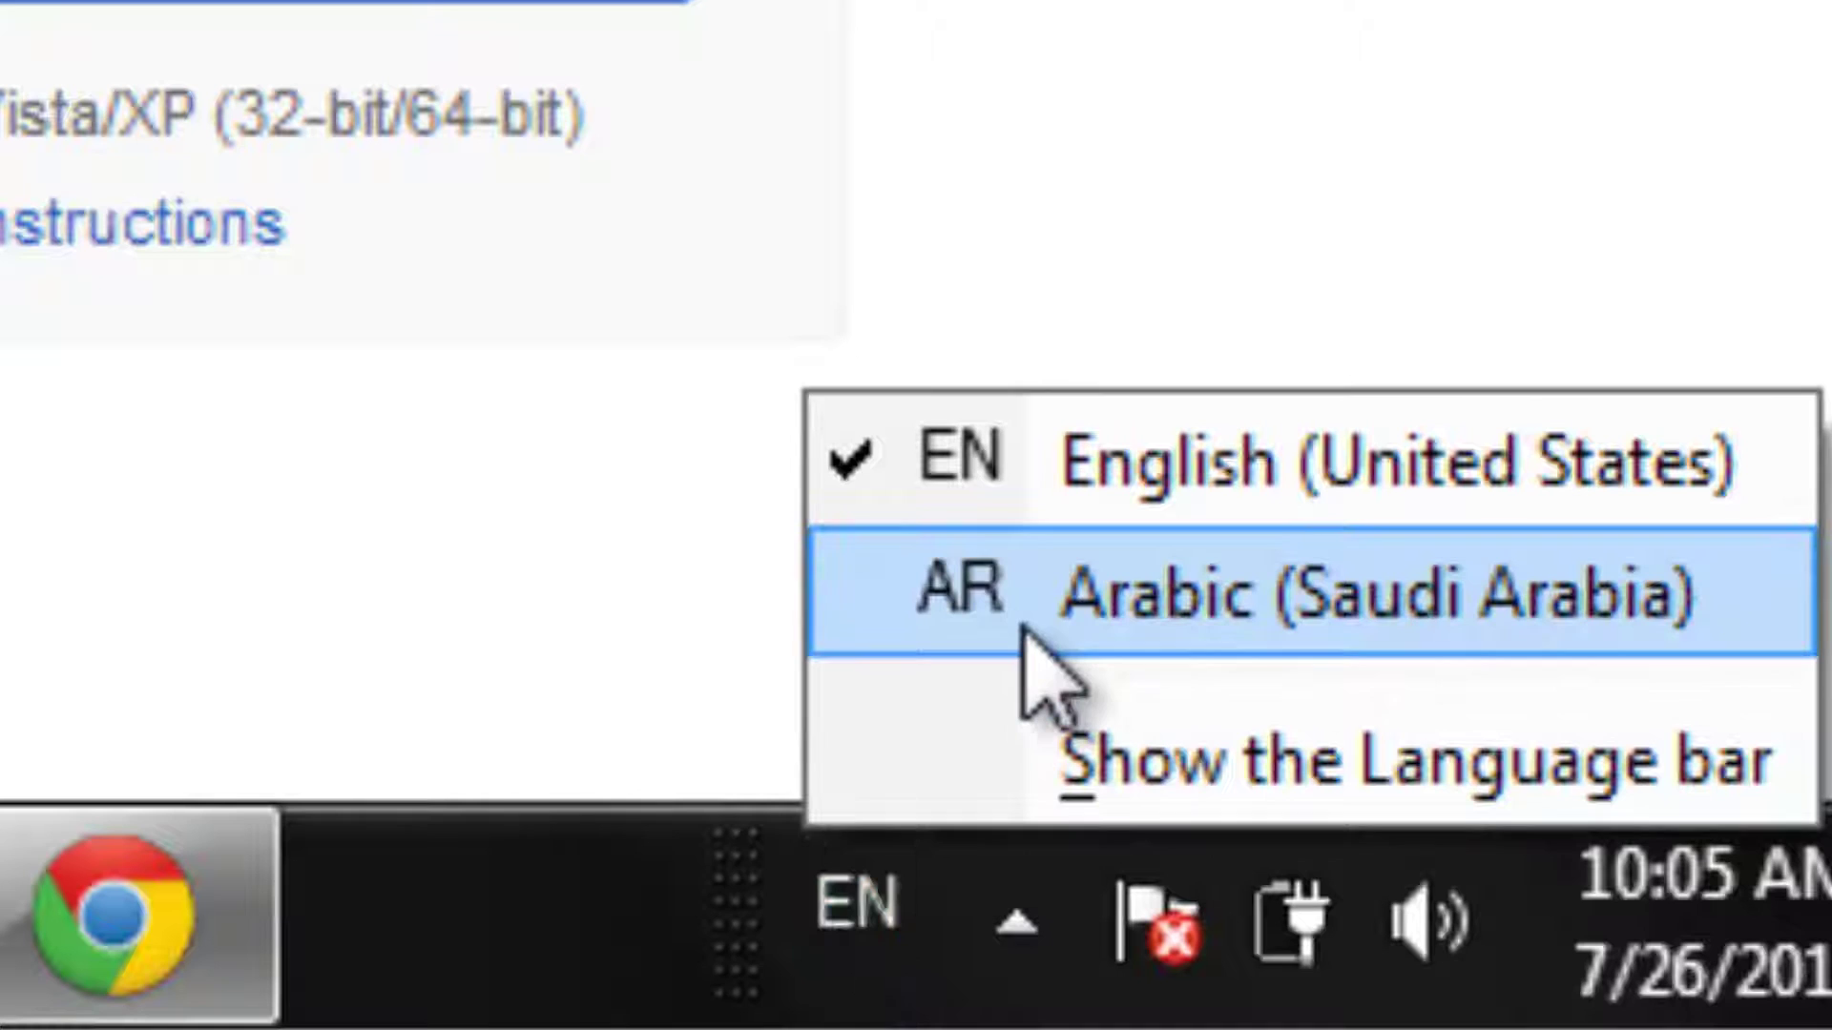
click(336, 539)
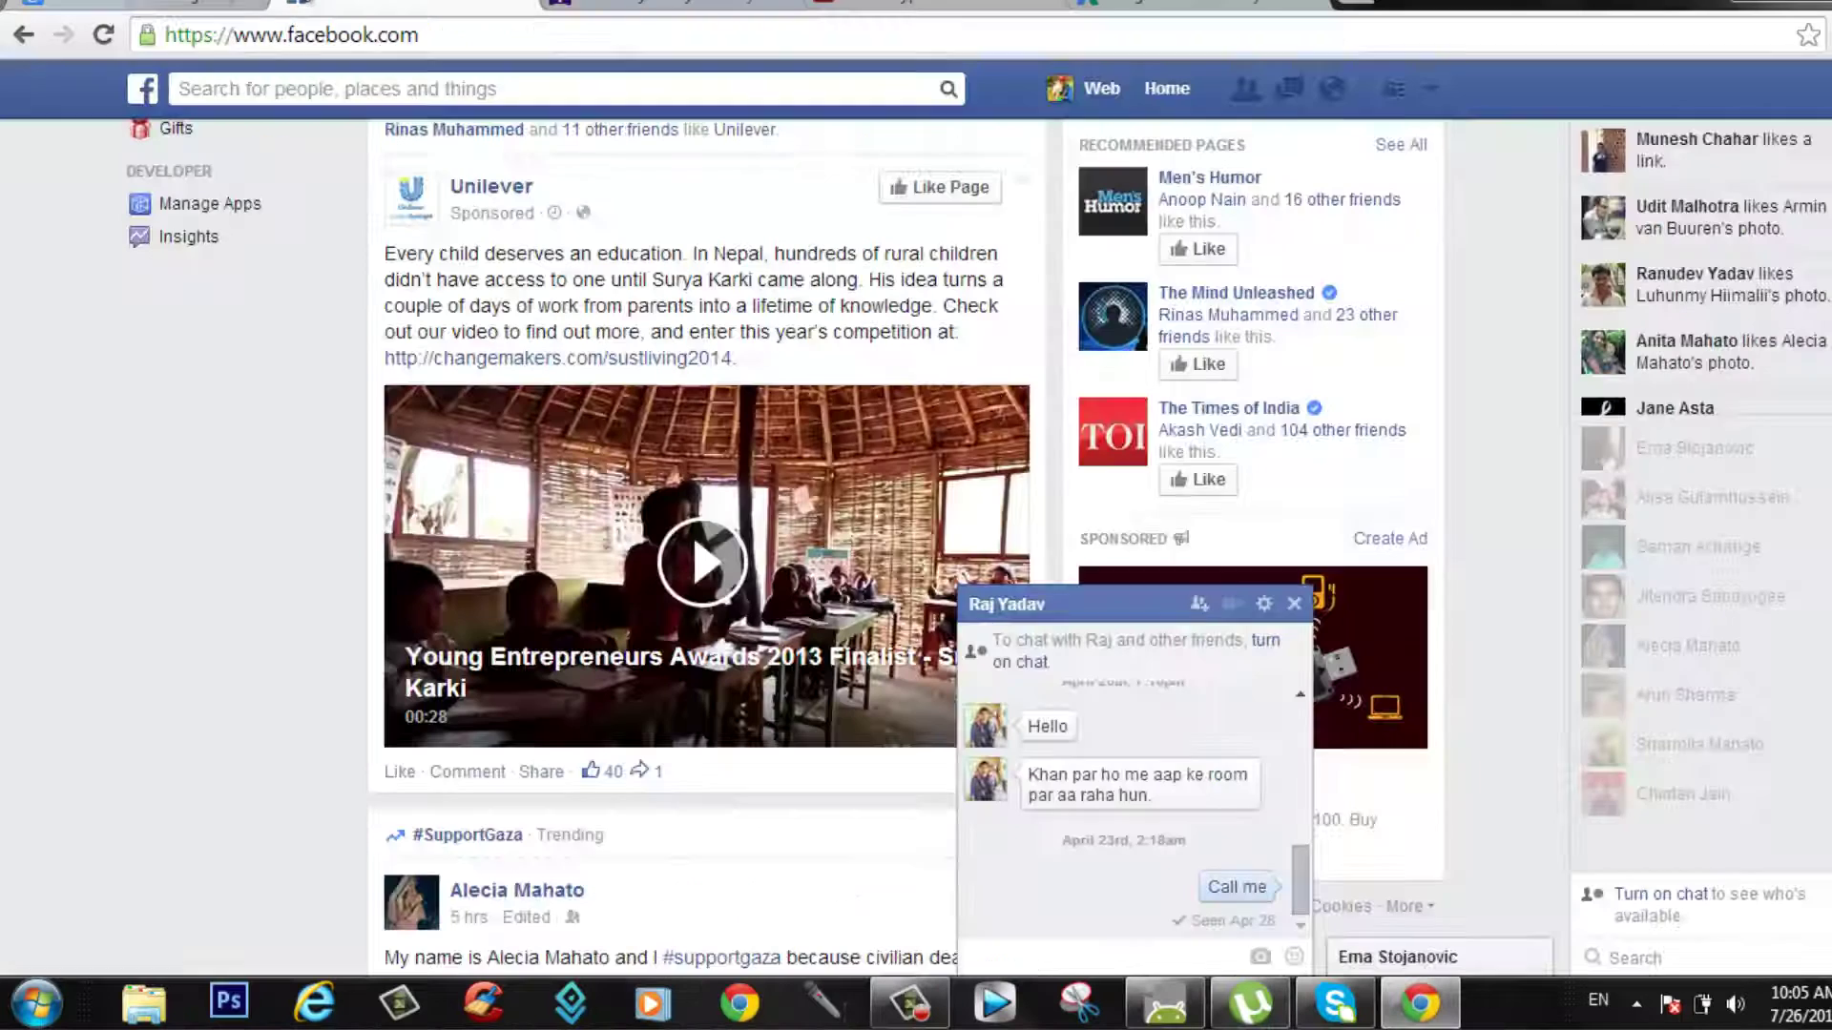
Focus the Facebook chat field and switch the input language to Arabic
click(1086, 960)
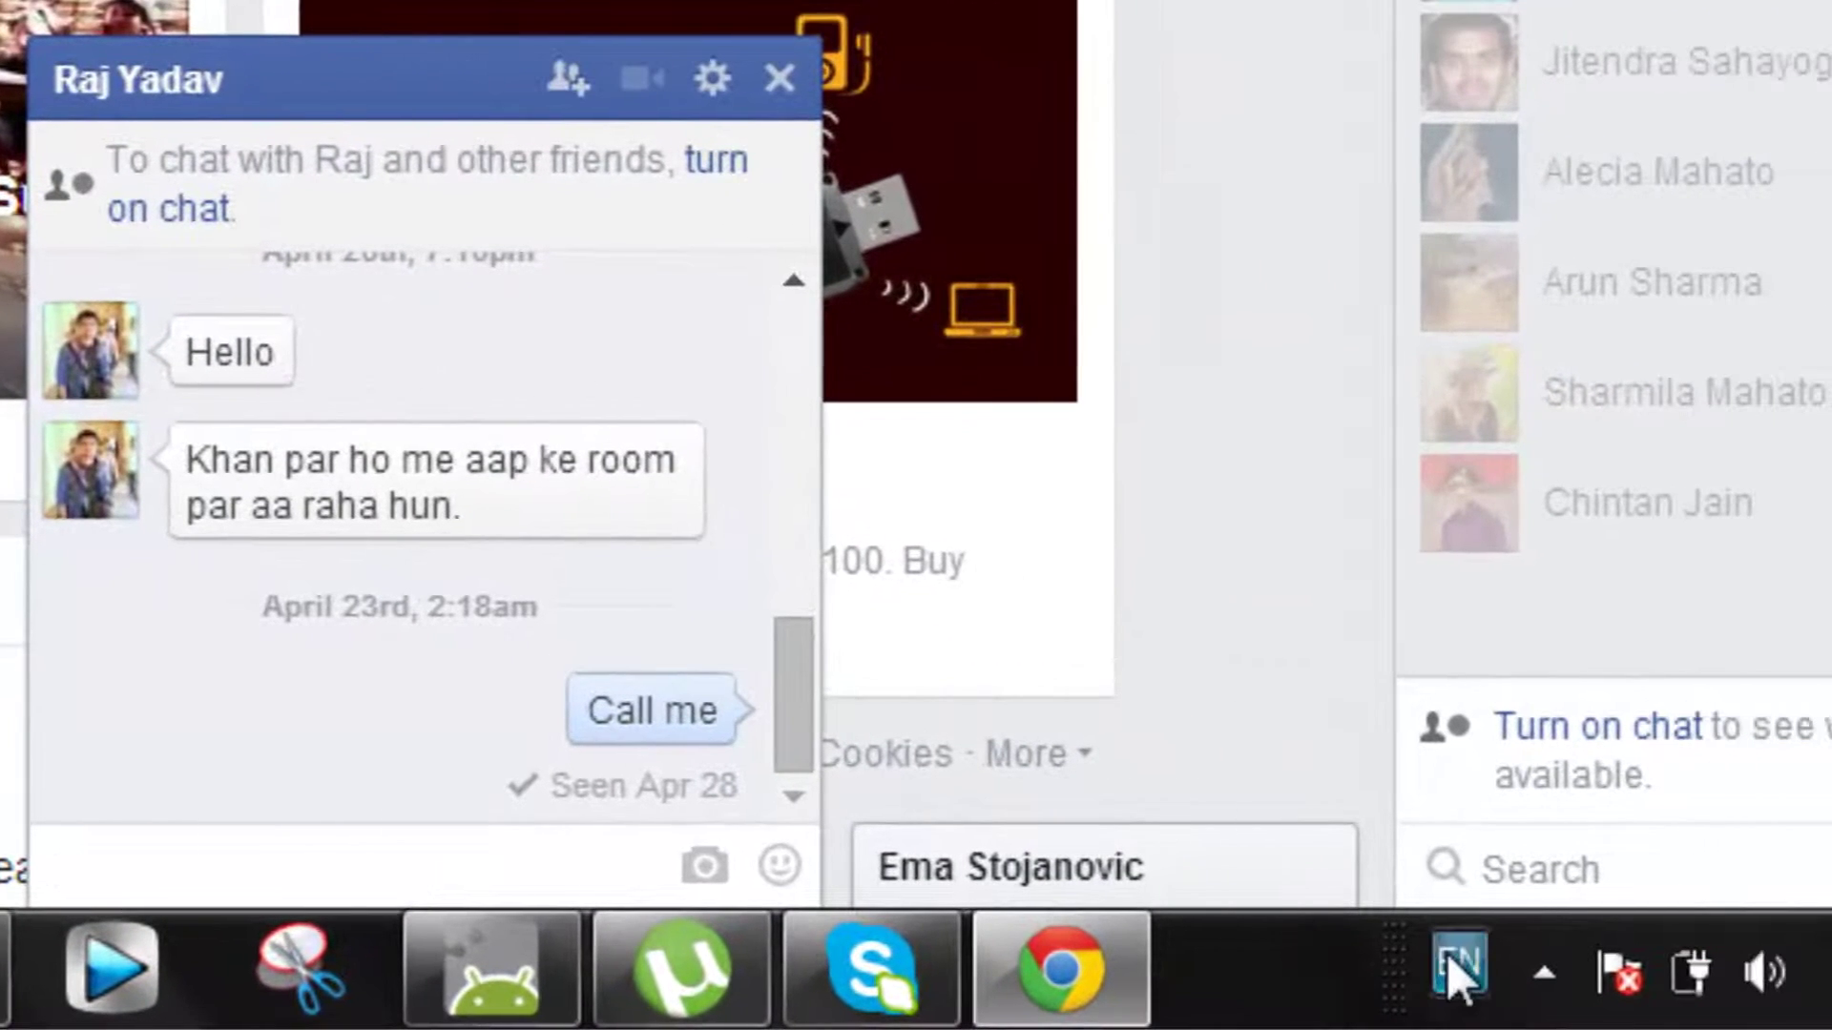
click(1451, 952)
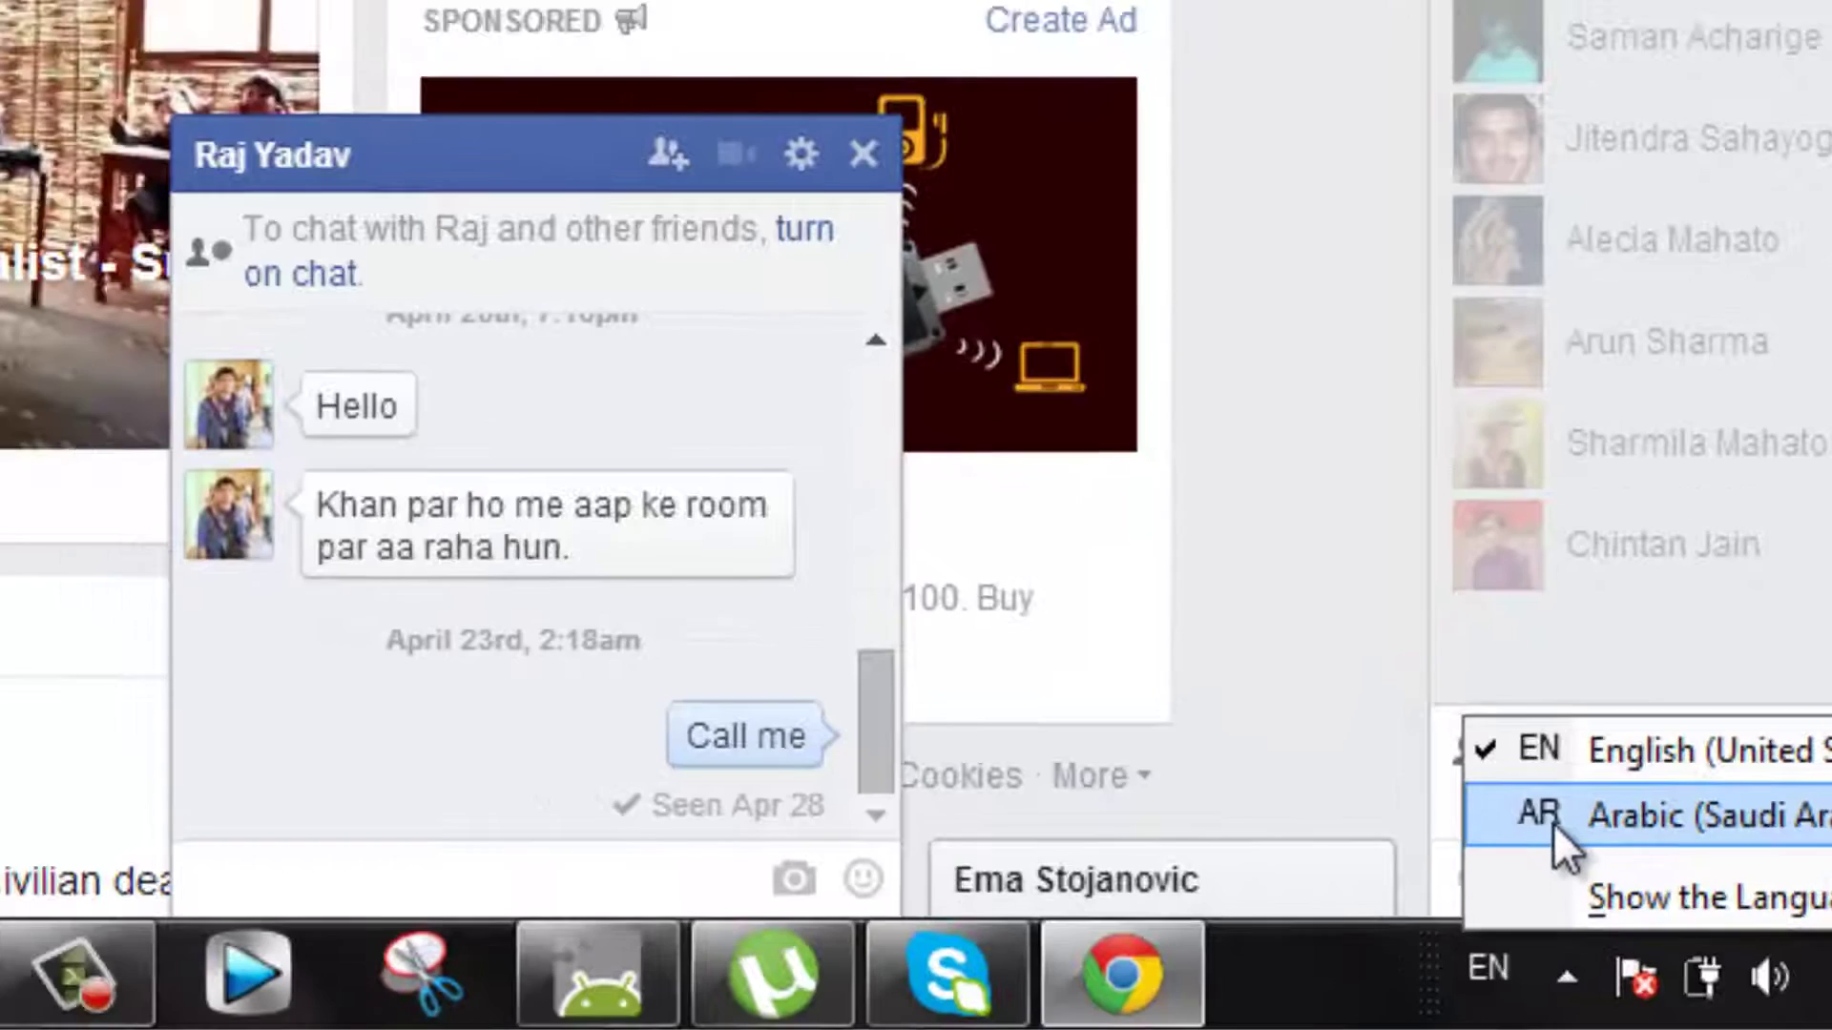
click(1553, 823)
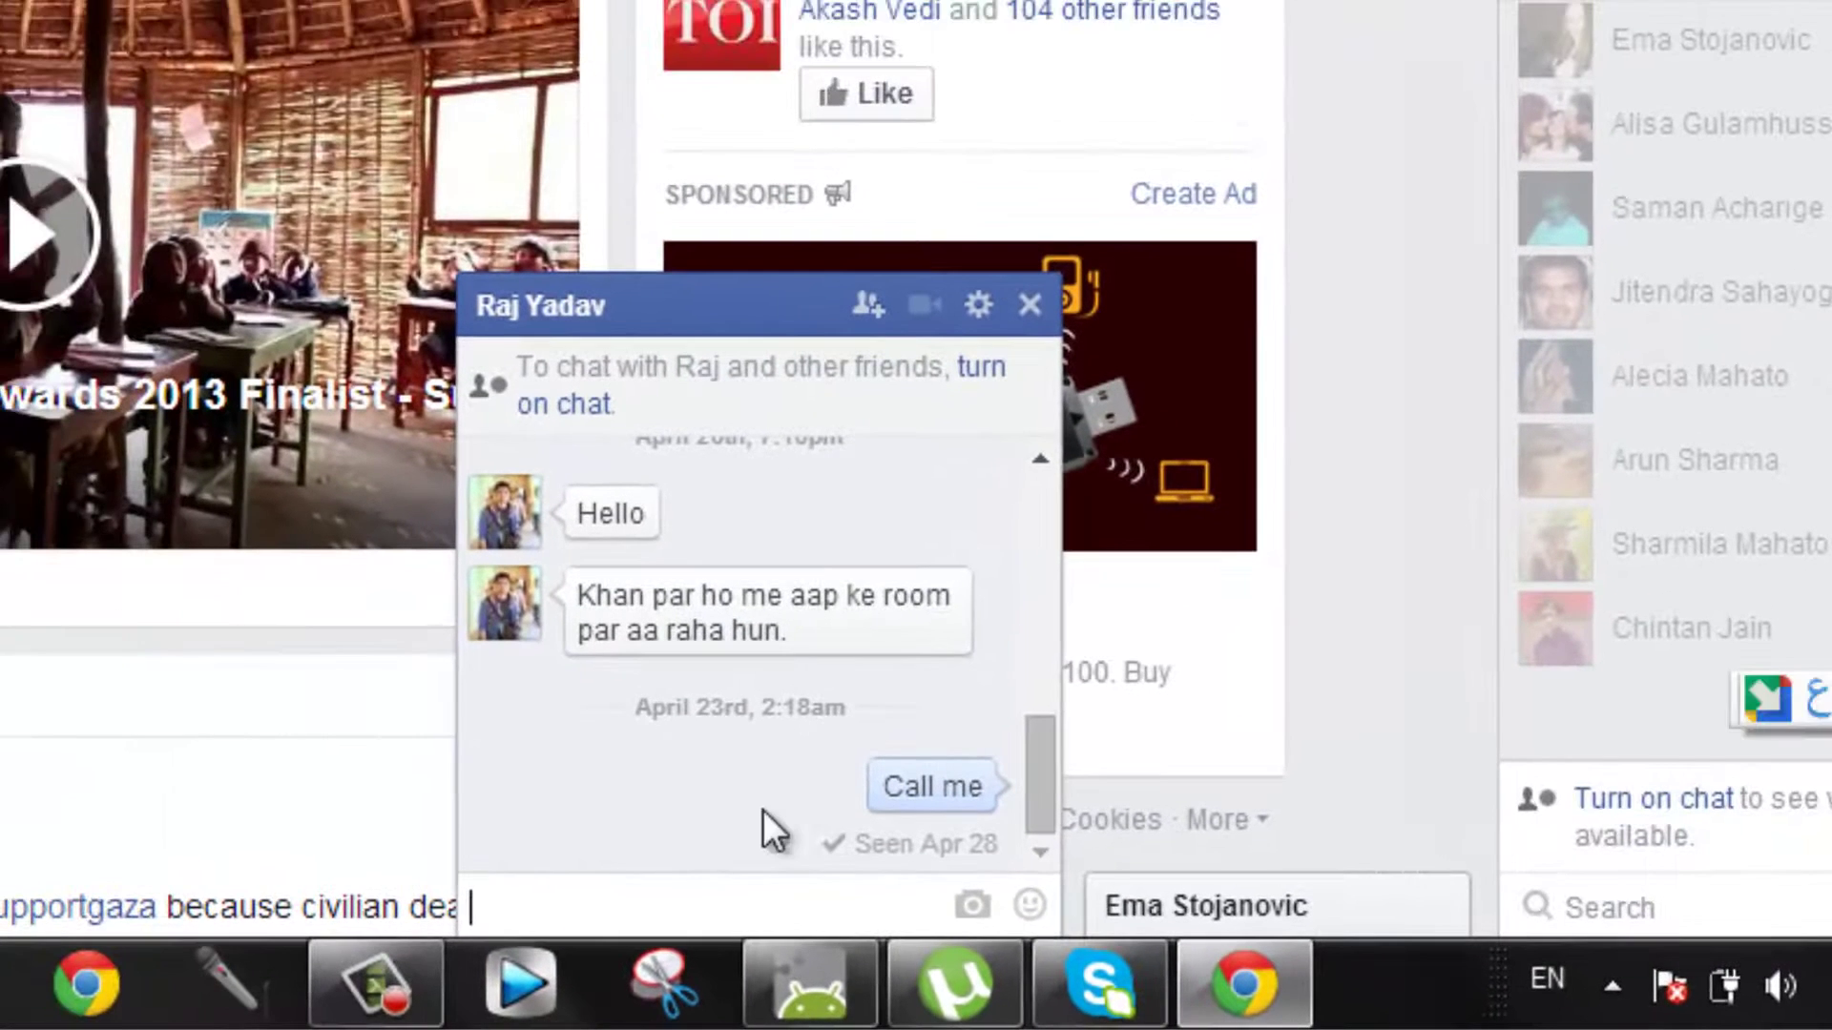
Type 'an bh hibbak' phonetically, accept the Arabic words including به and حبك, and send
click(760, 888)
text(an)
key(space)
text(bh)
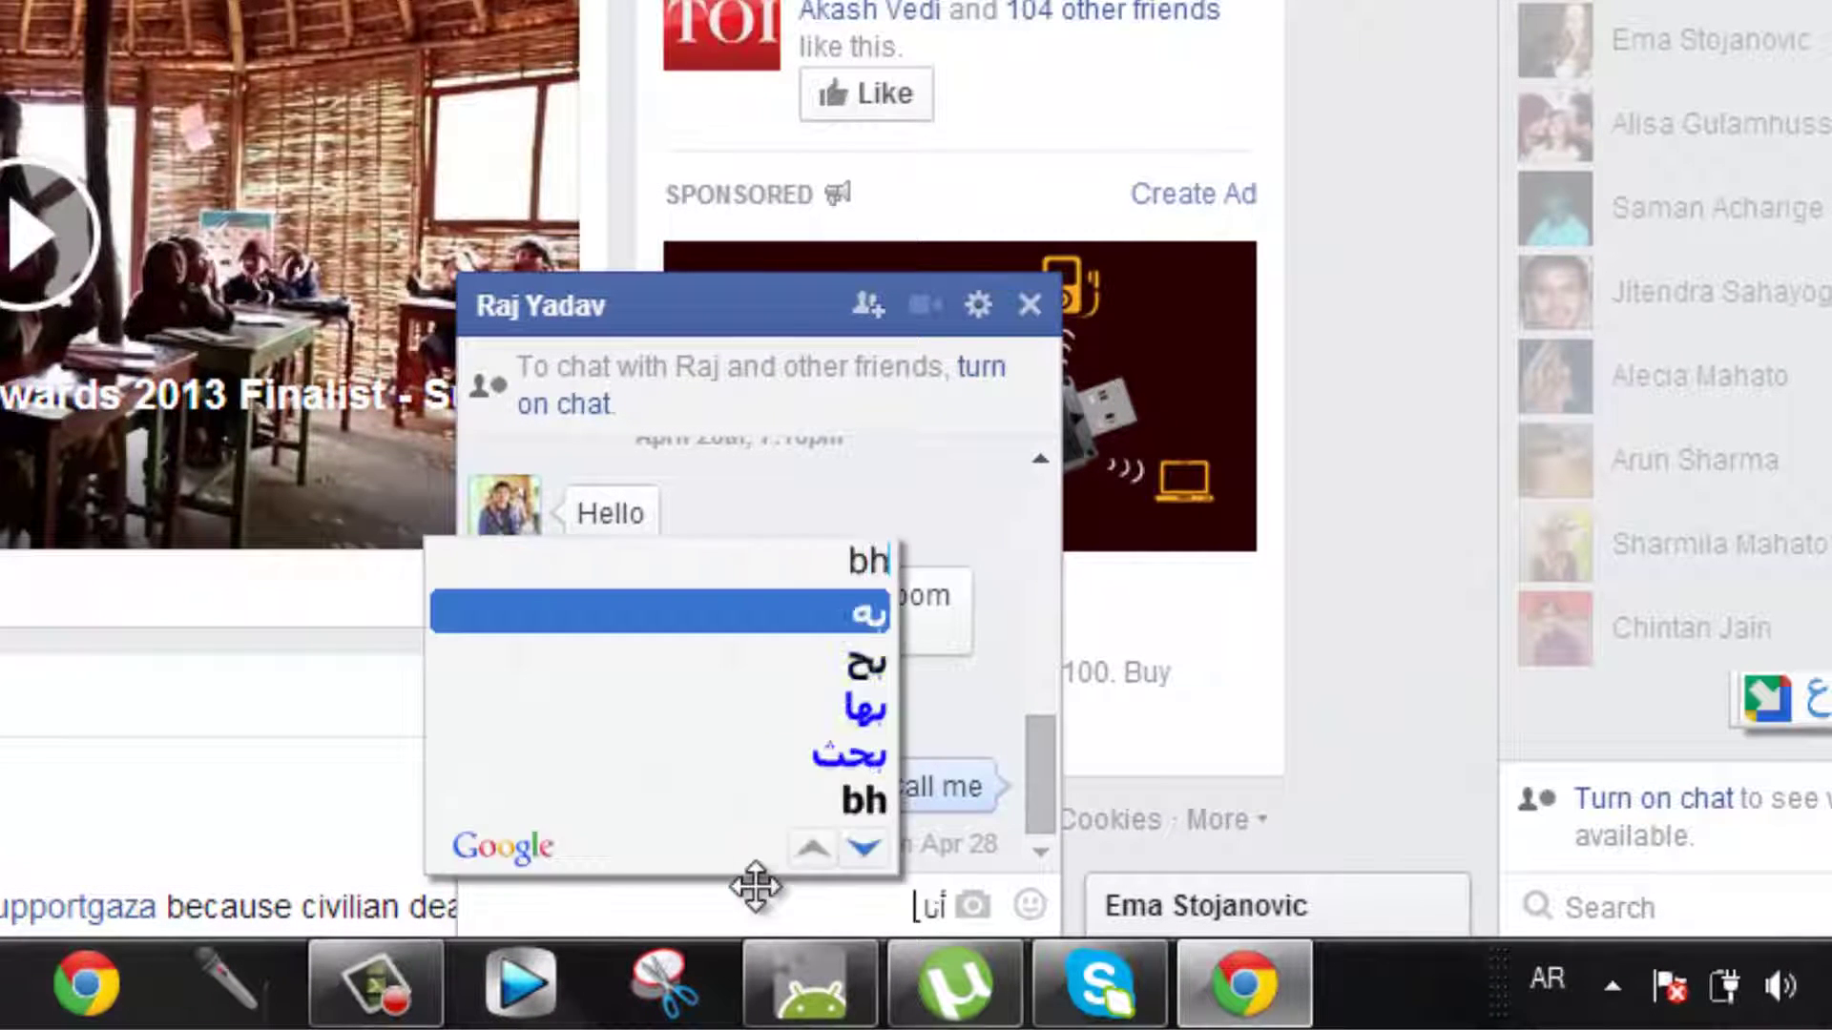
key(space)
text(hib)
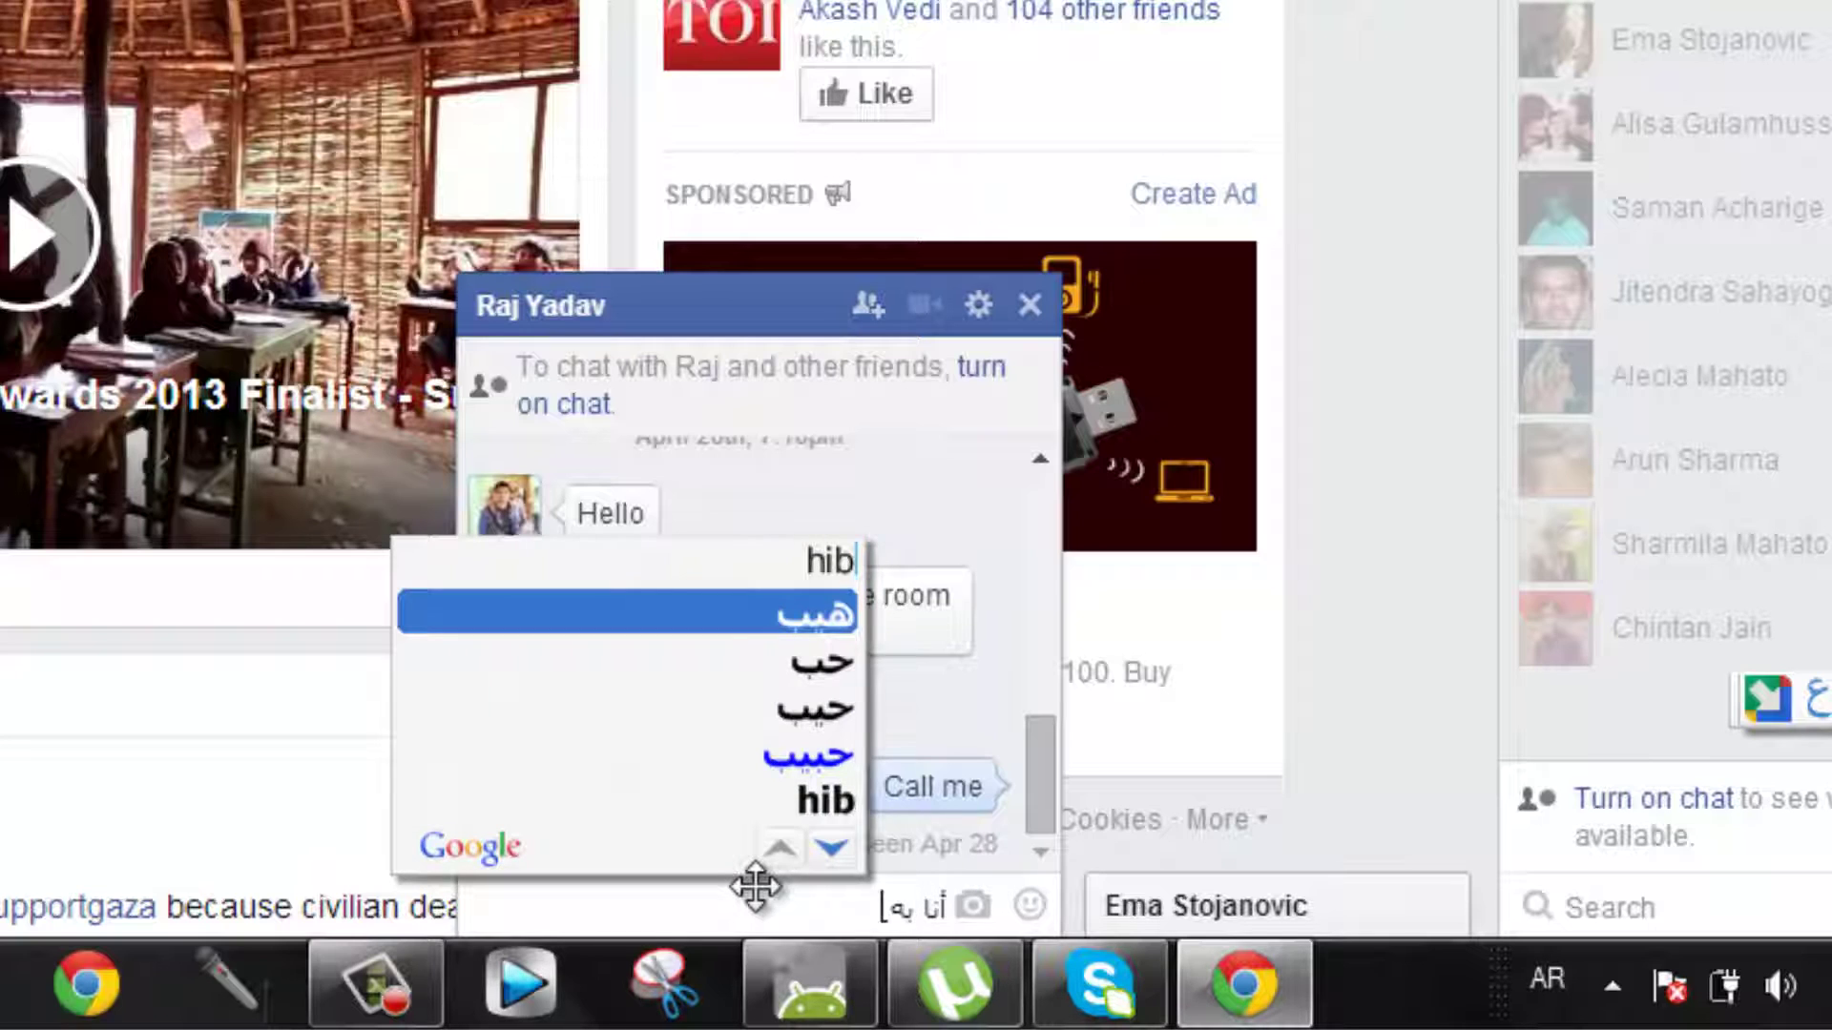
text(bak)
key(space)
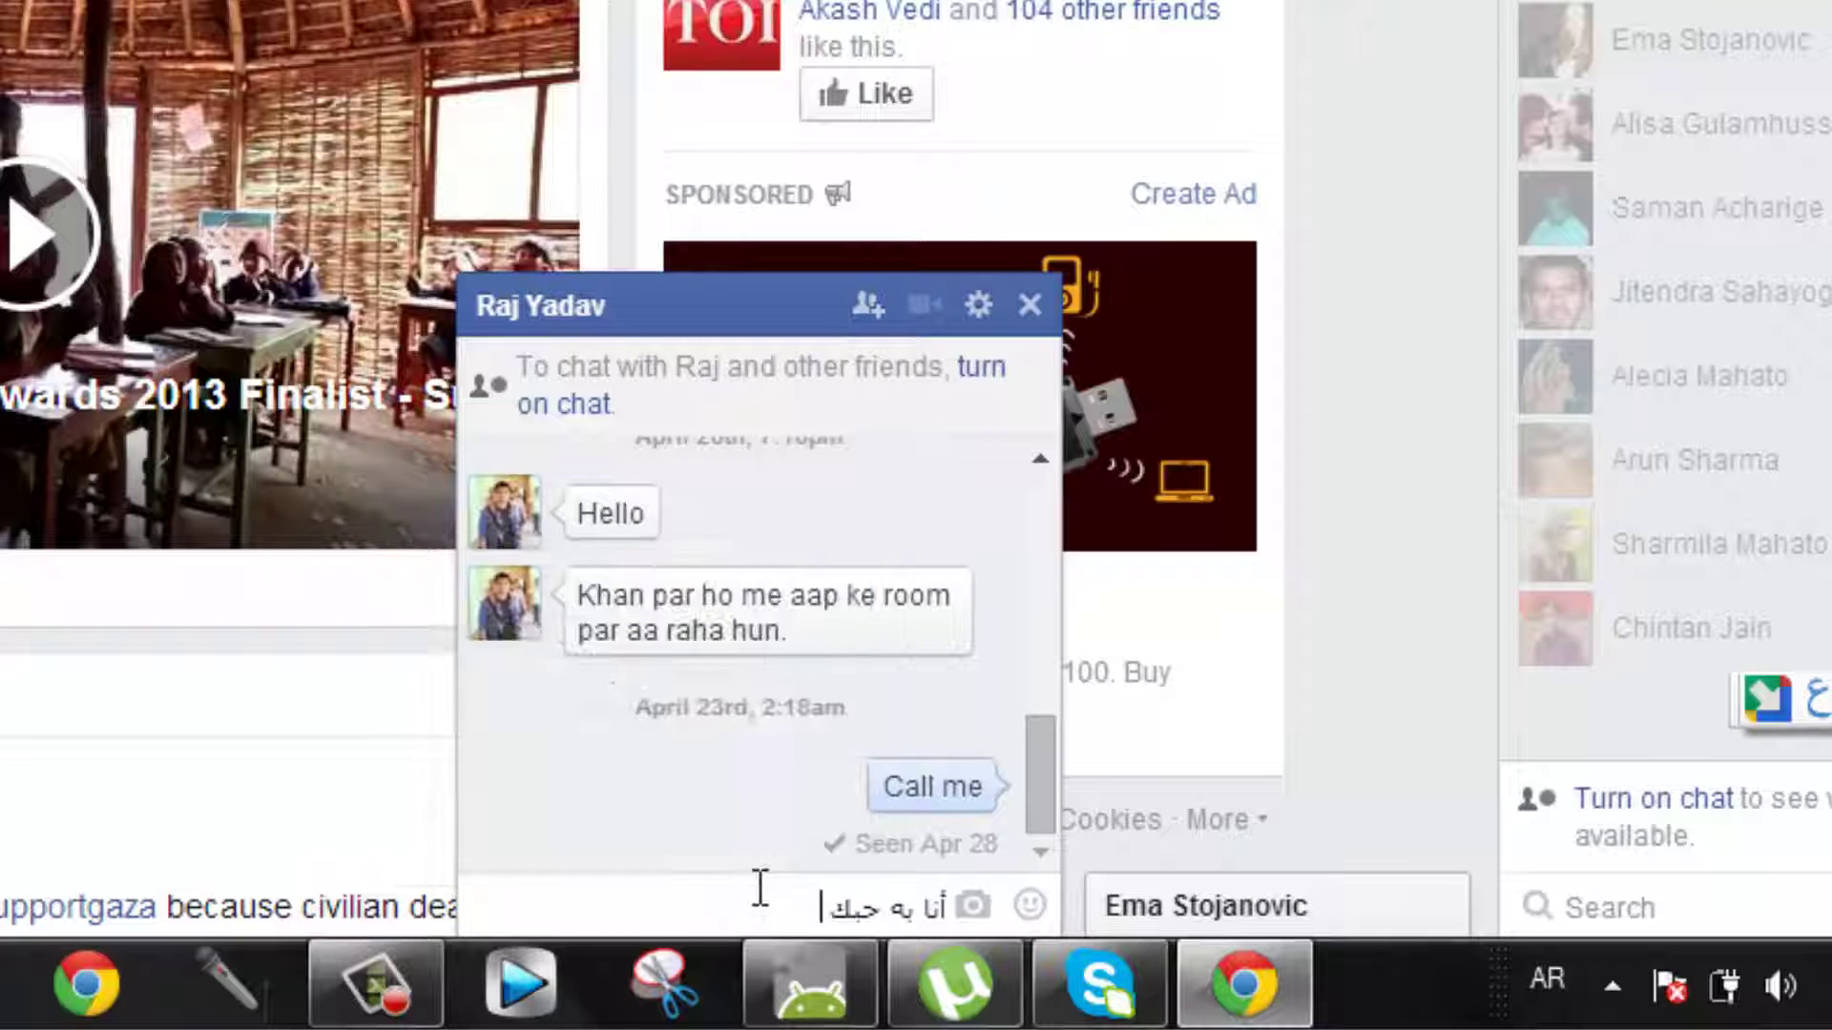
key(Return)
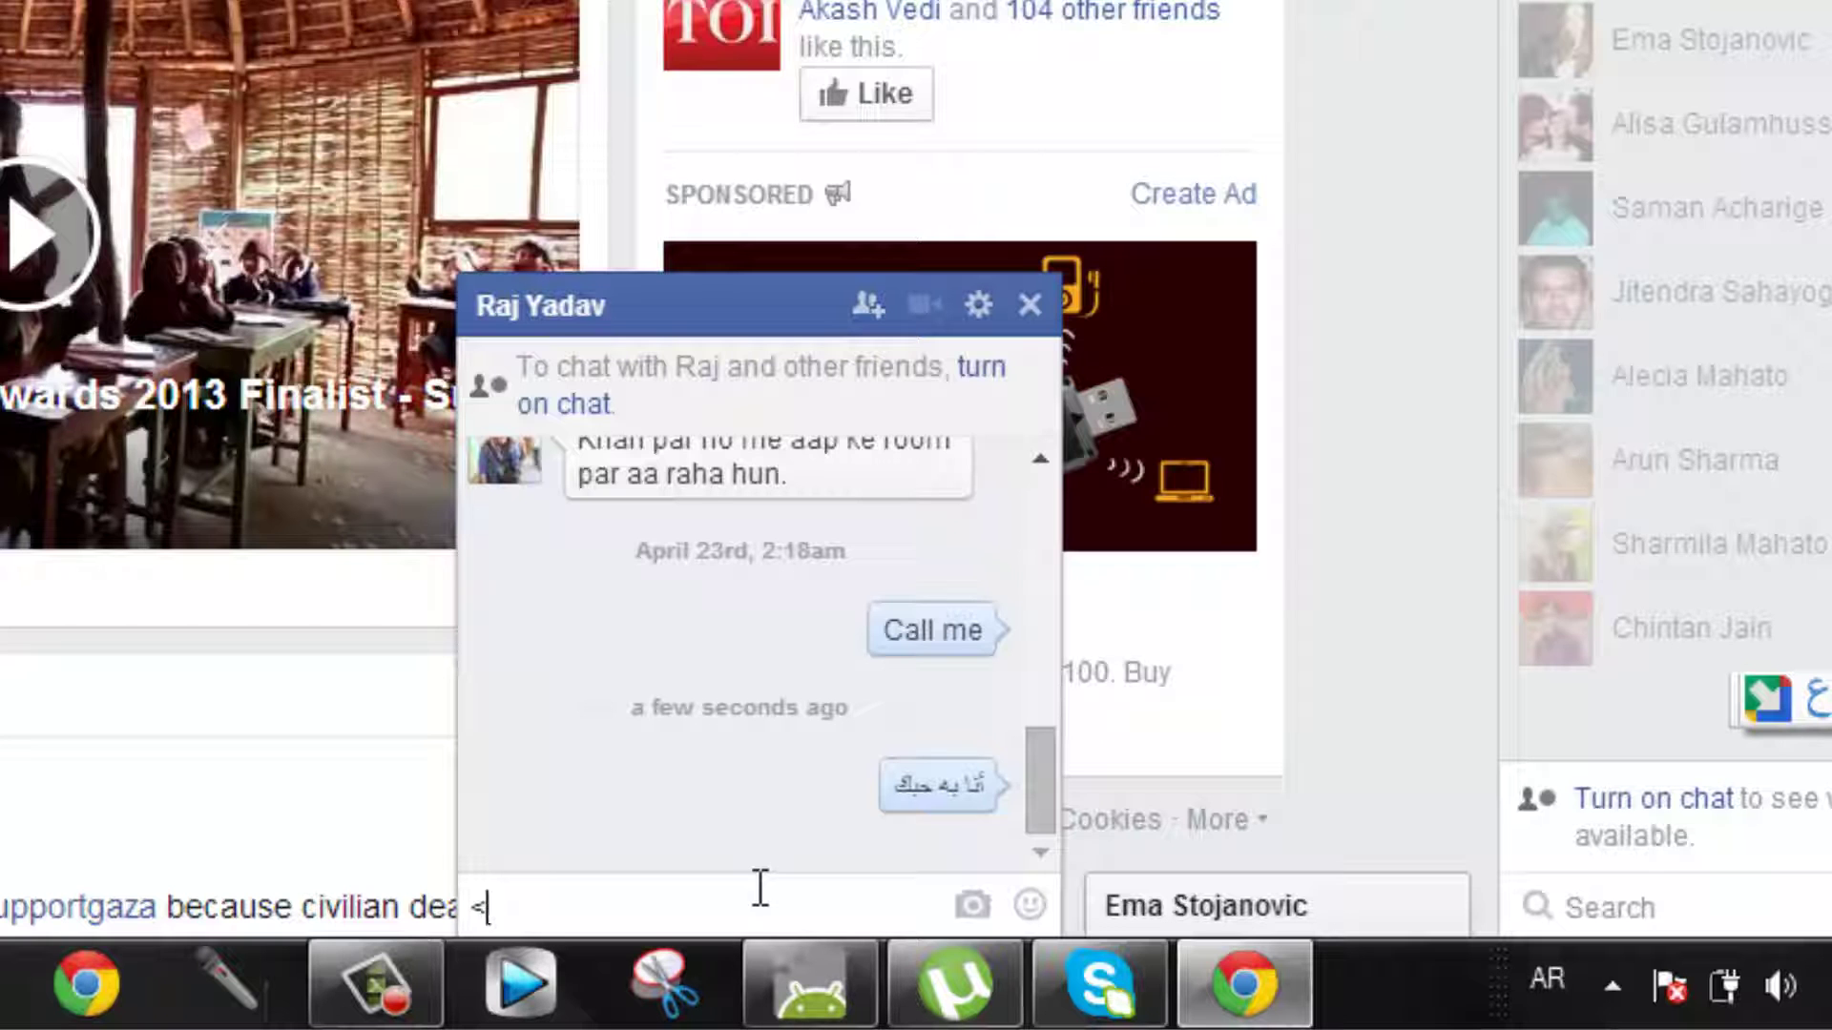
Remove the stray character, switch input back to English, and launch Microsoft Word
key(BackSpace)
key(alt+shift)
click(196, 563)
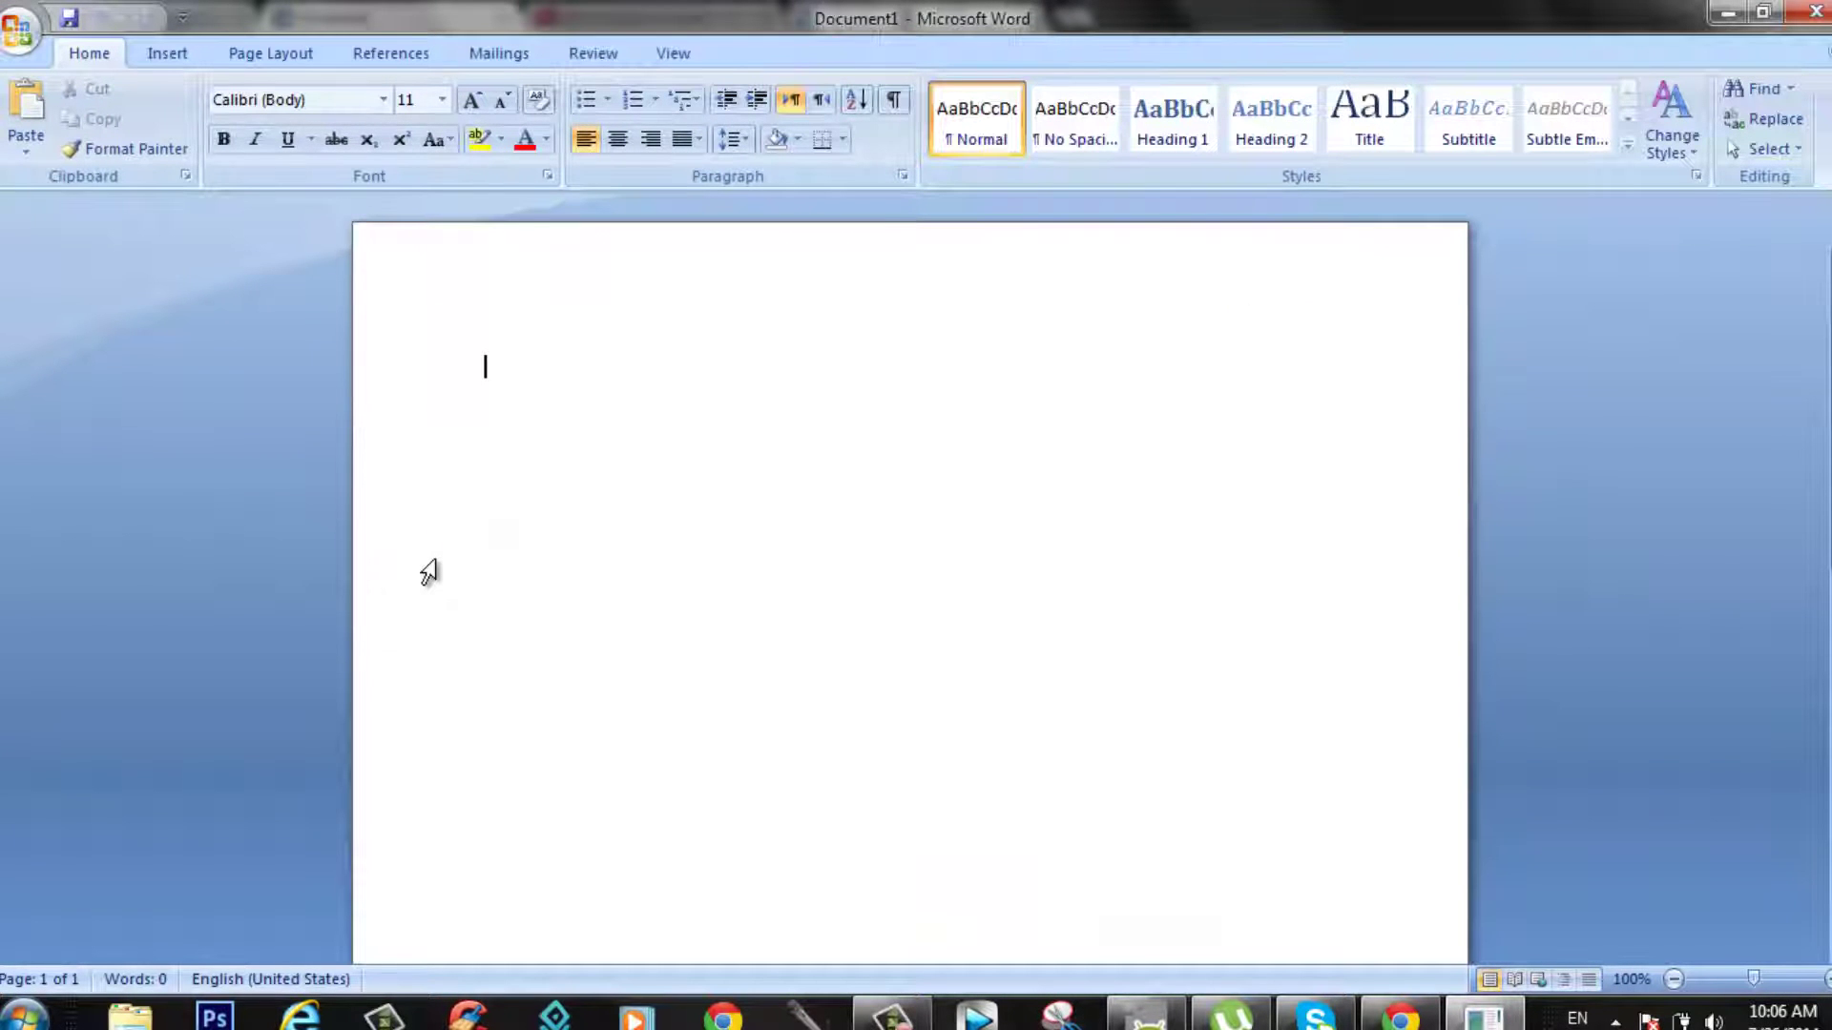
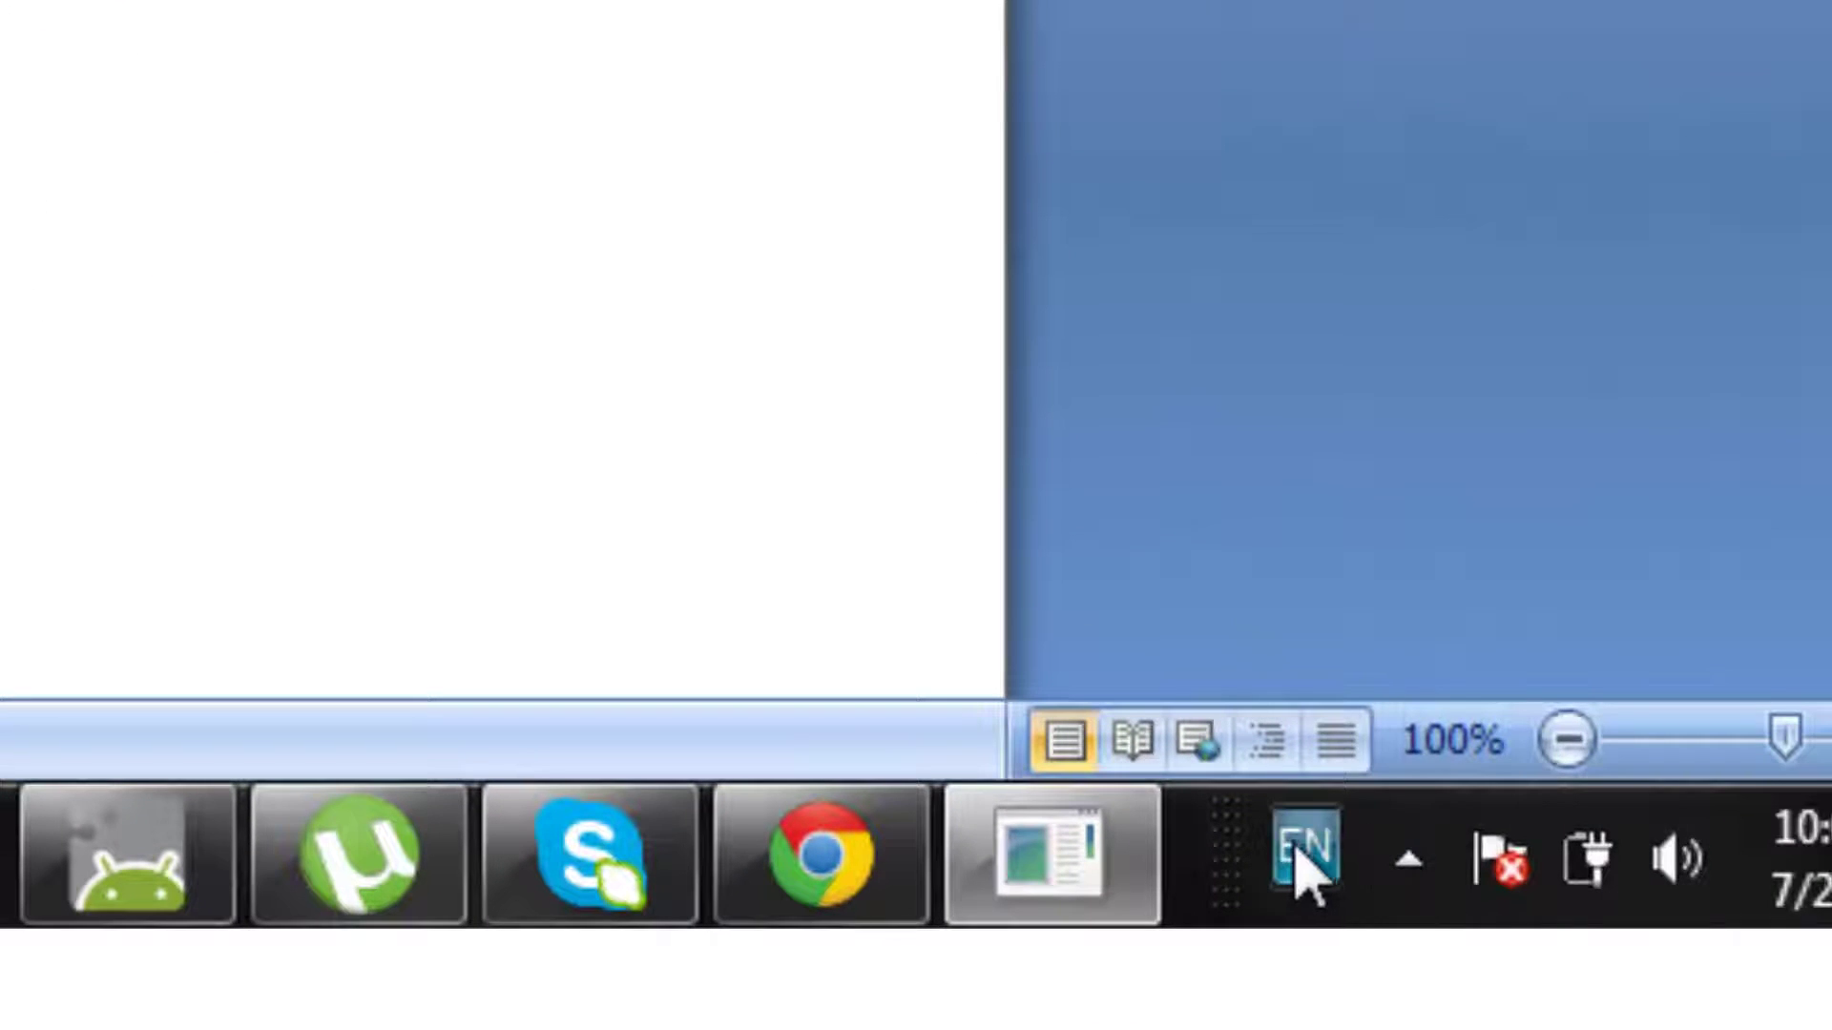
click(1303, 859)
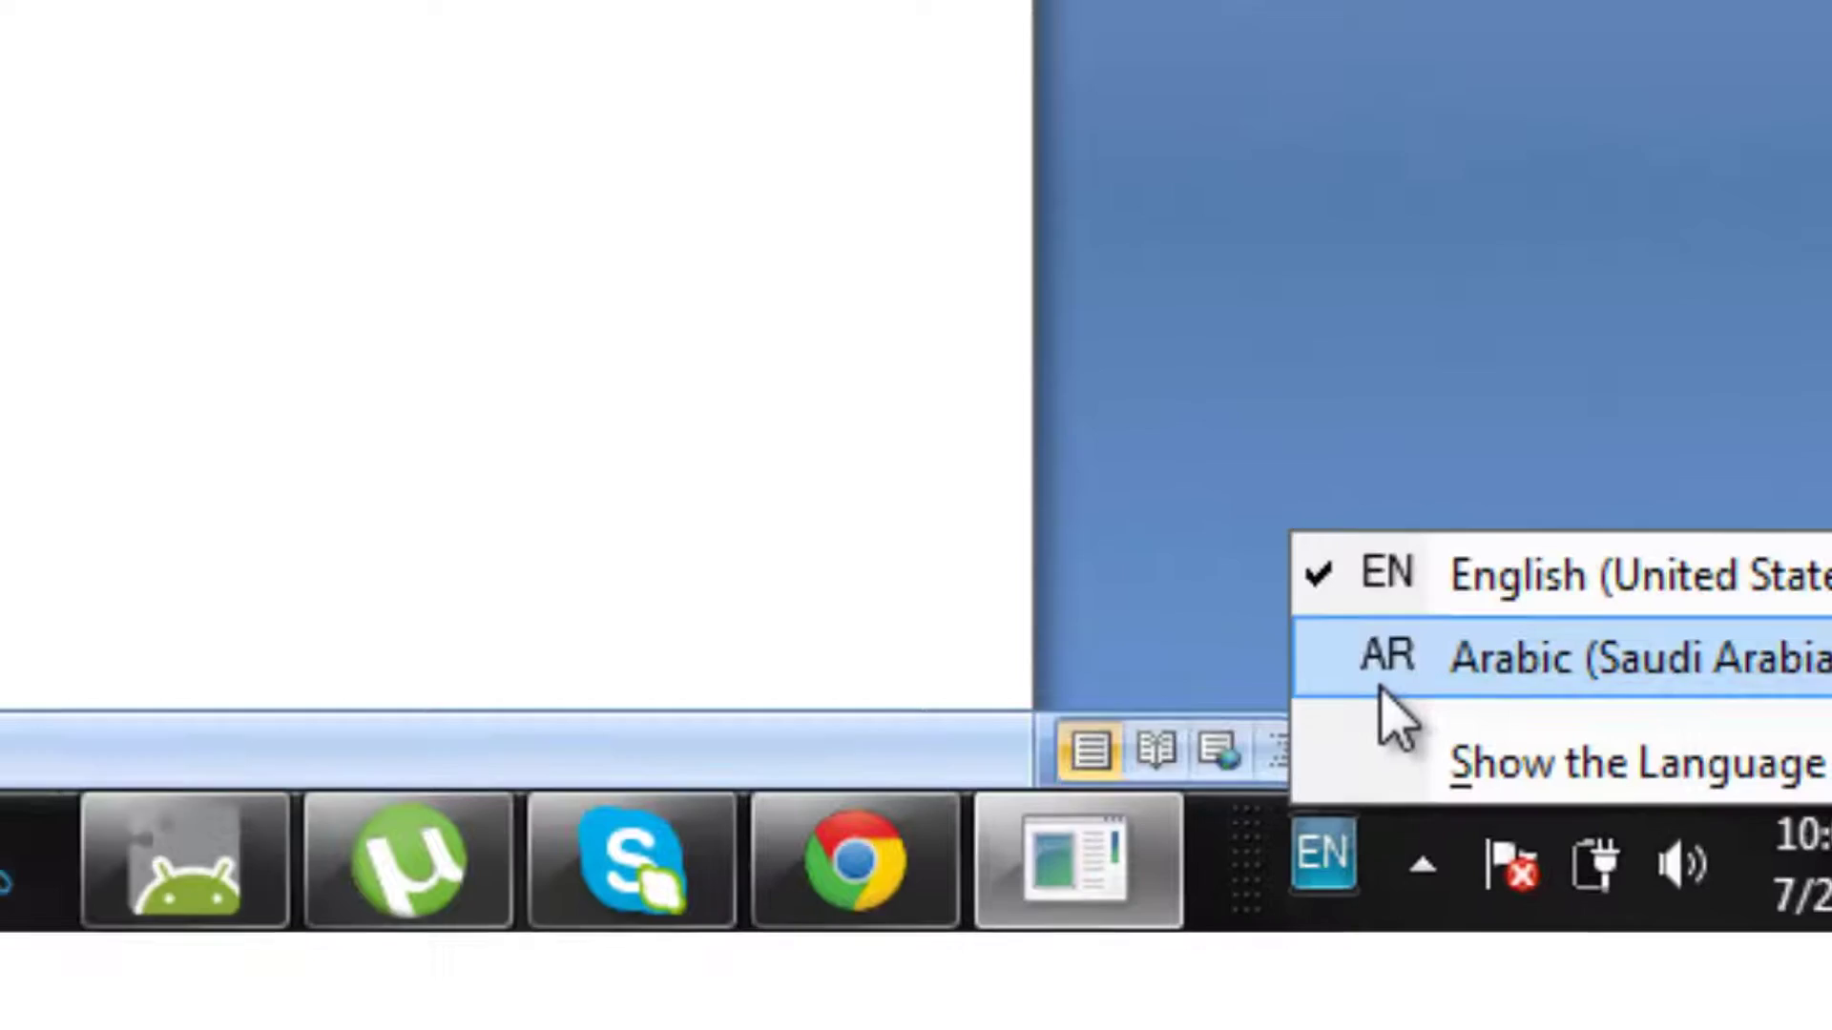
click(1372, 663)
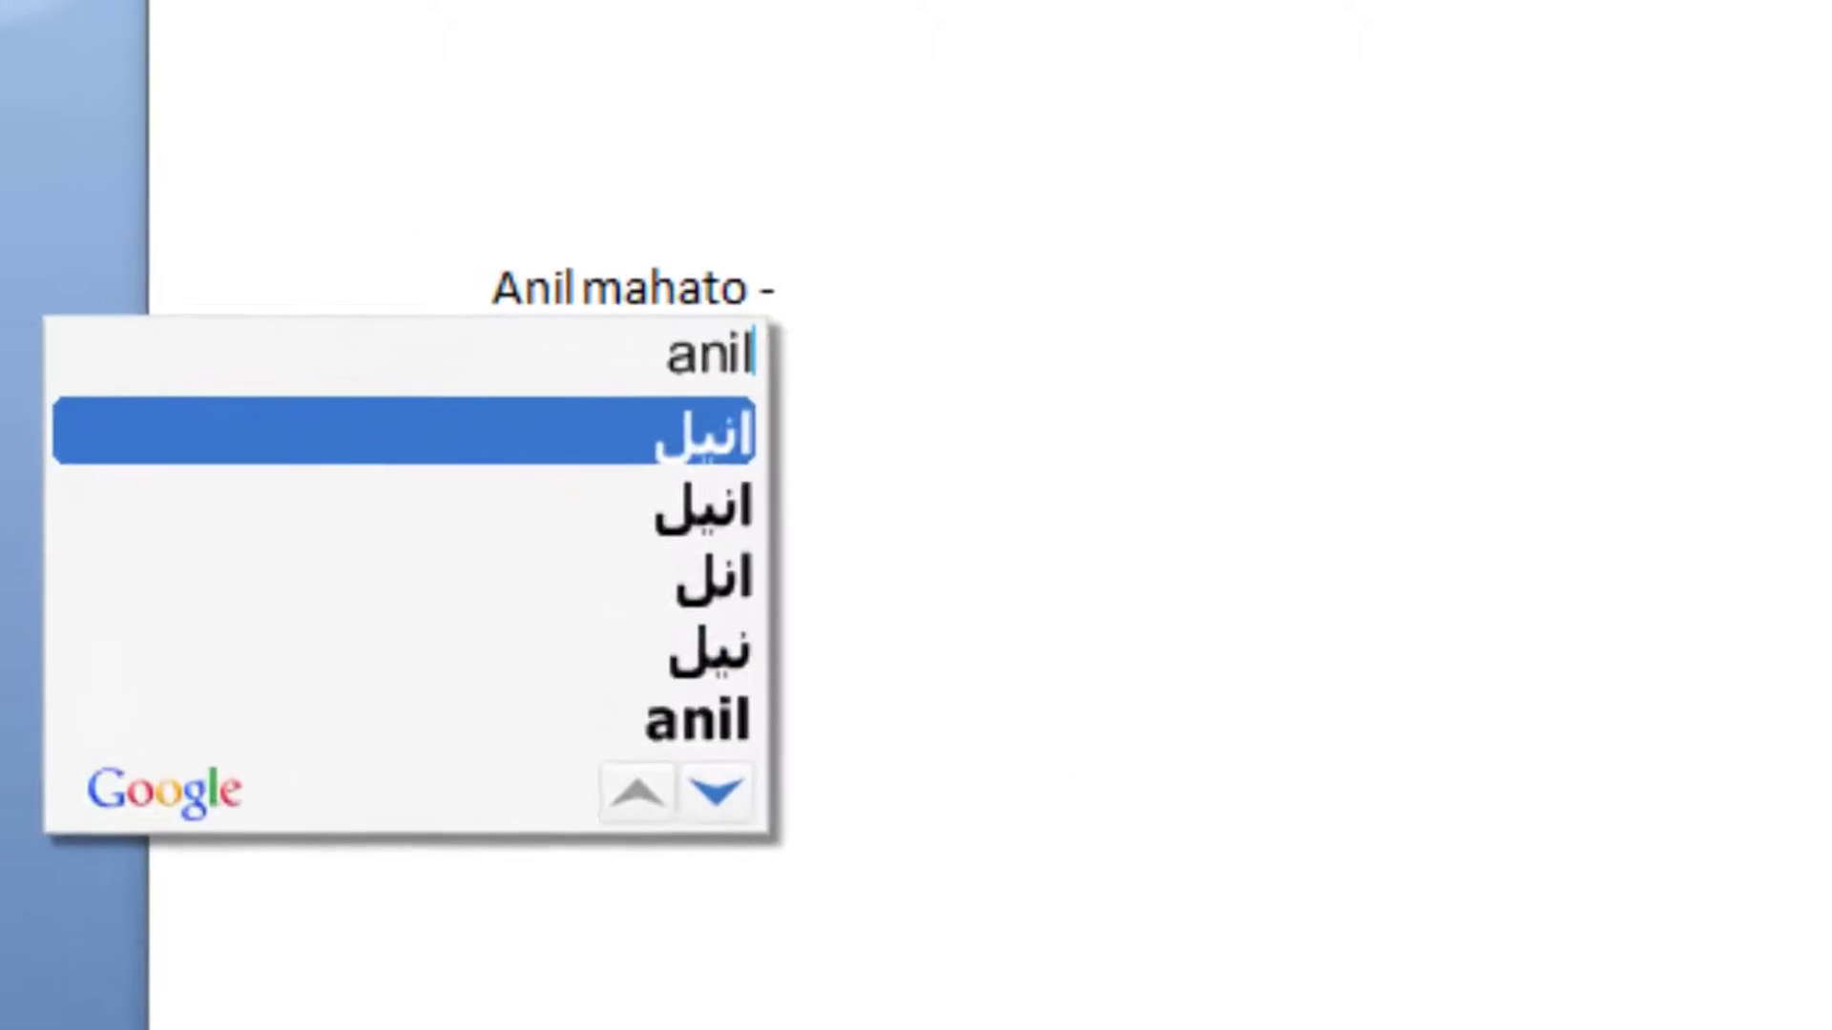
key(space)
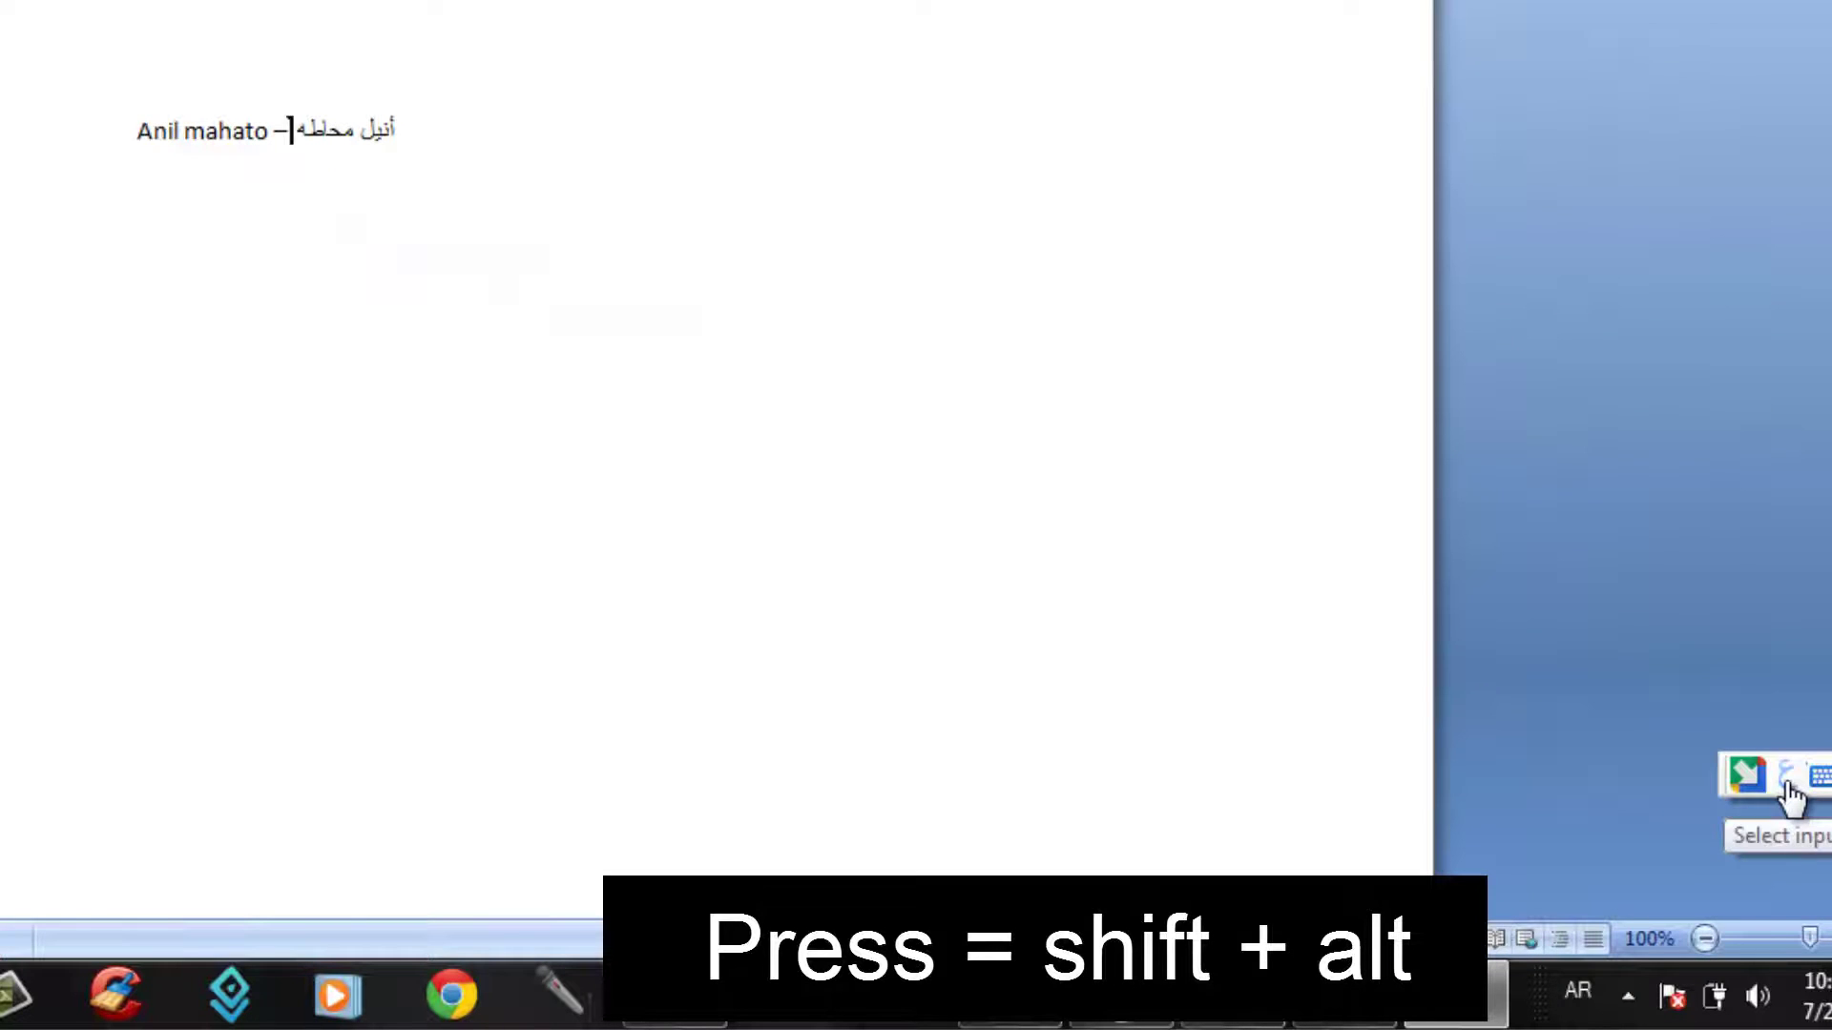
Toggle the input language with Shift+Alt and delete the unwanted partial word
click(1785, 775)
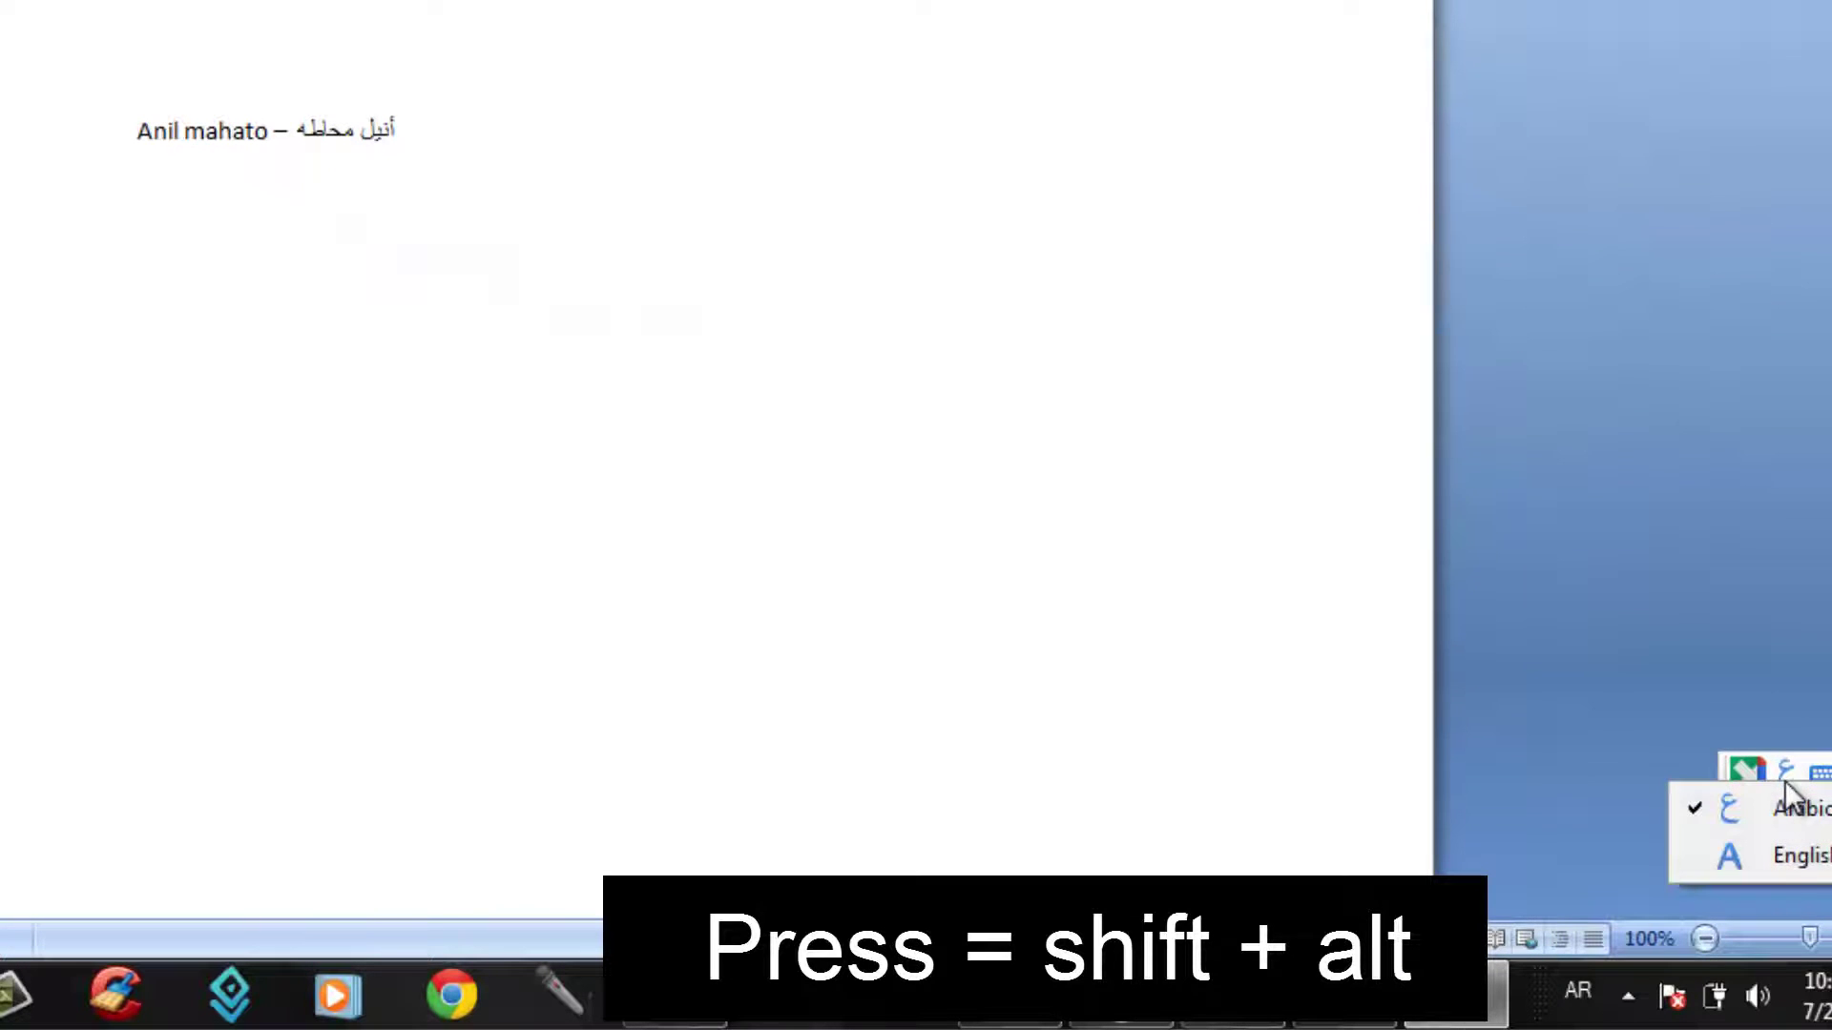
click(1759, 672)
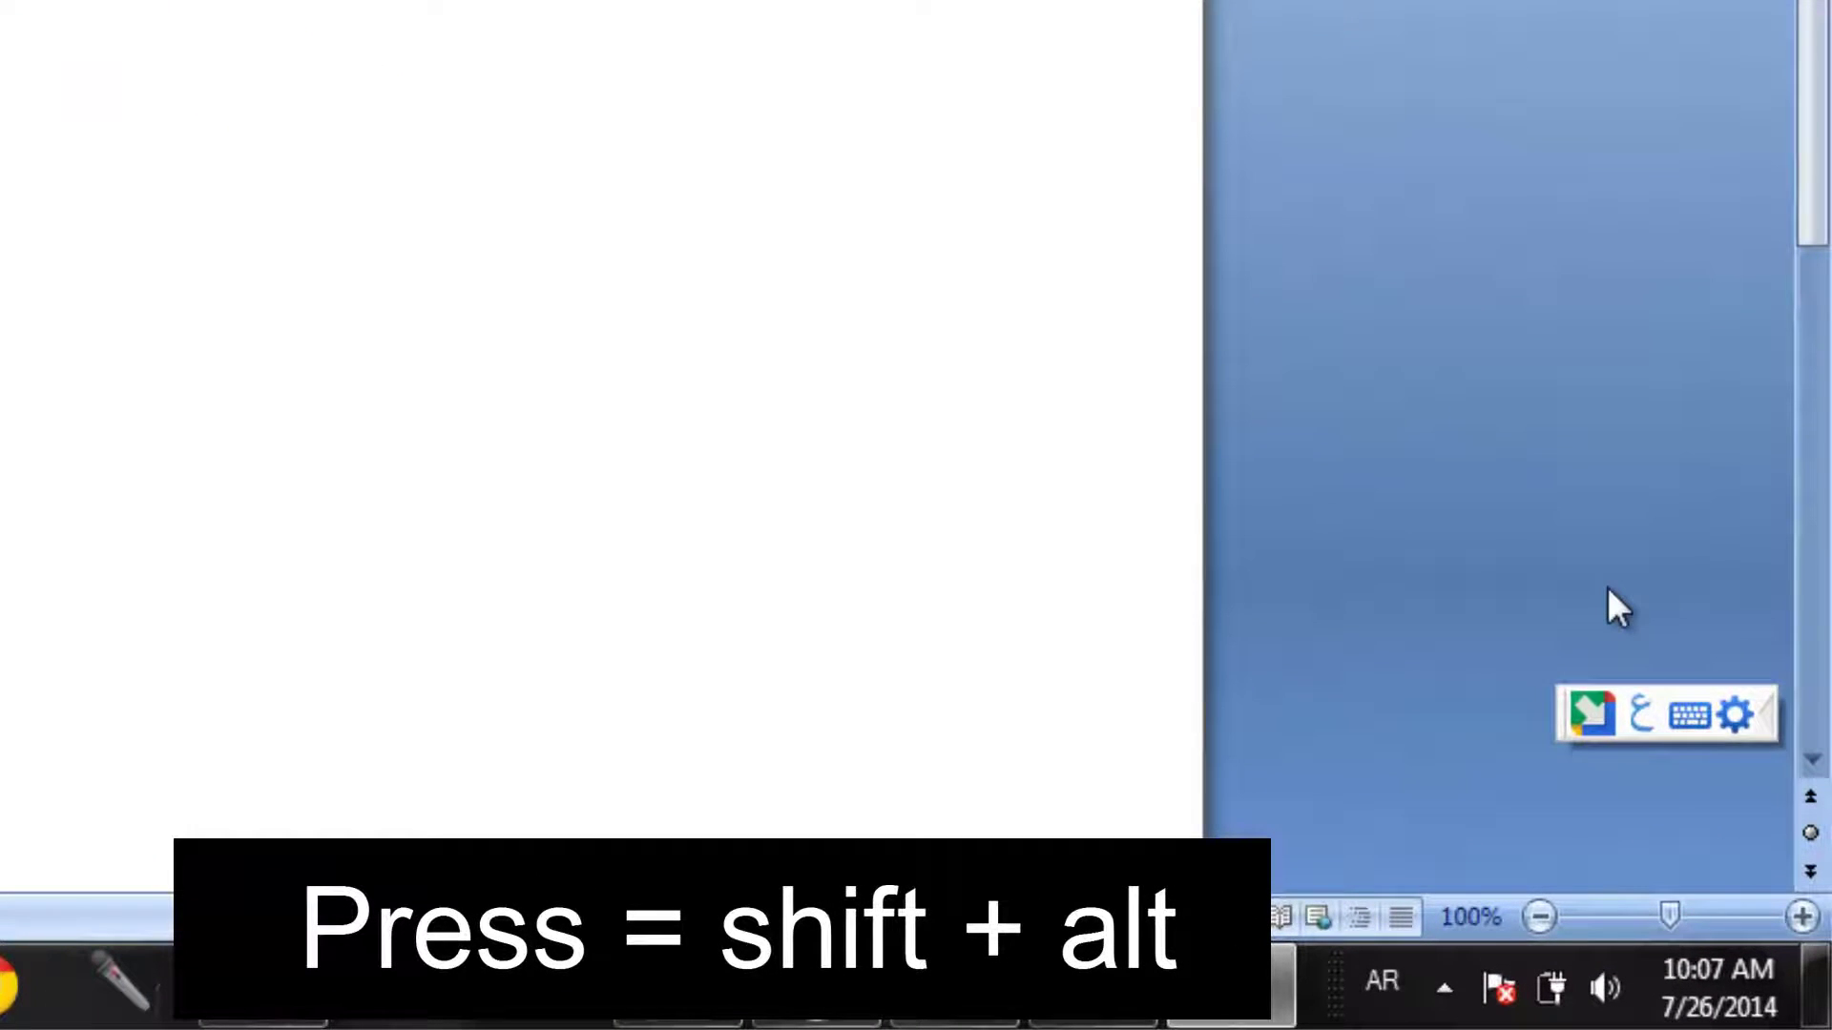
key(shift+alt)
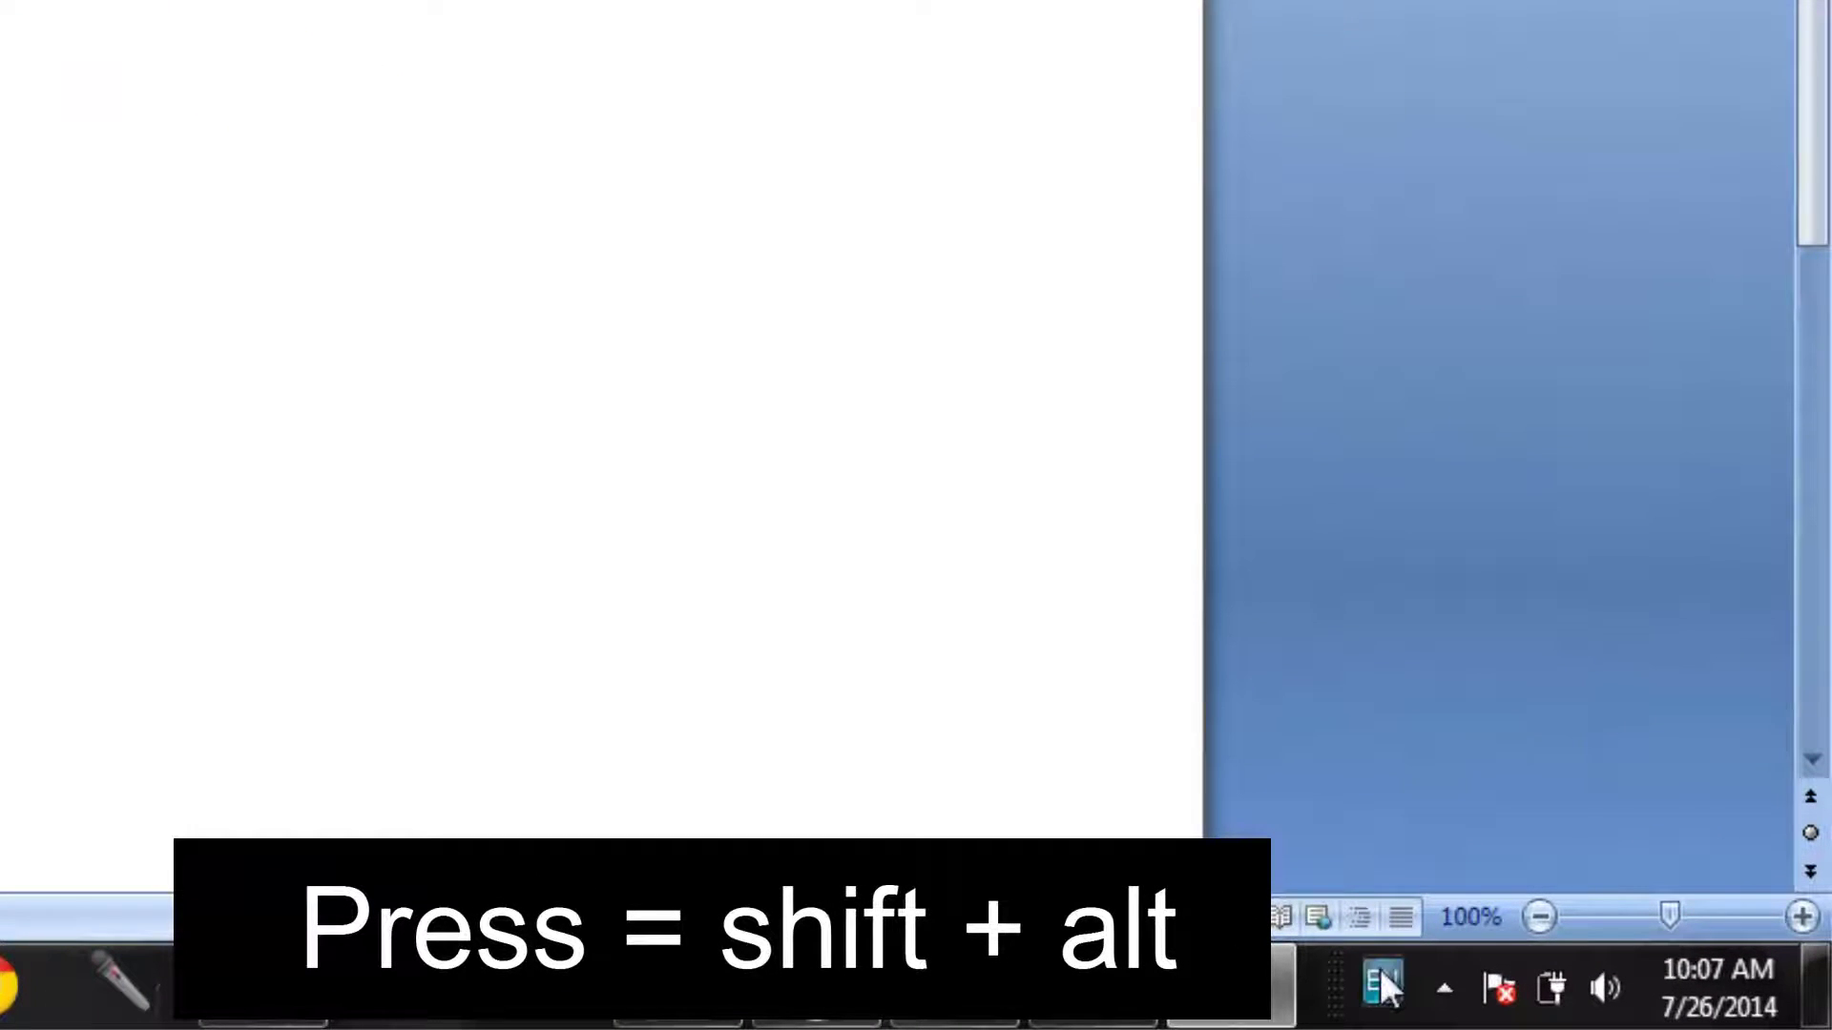
key(shift+alt)
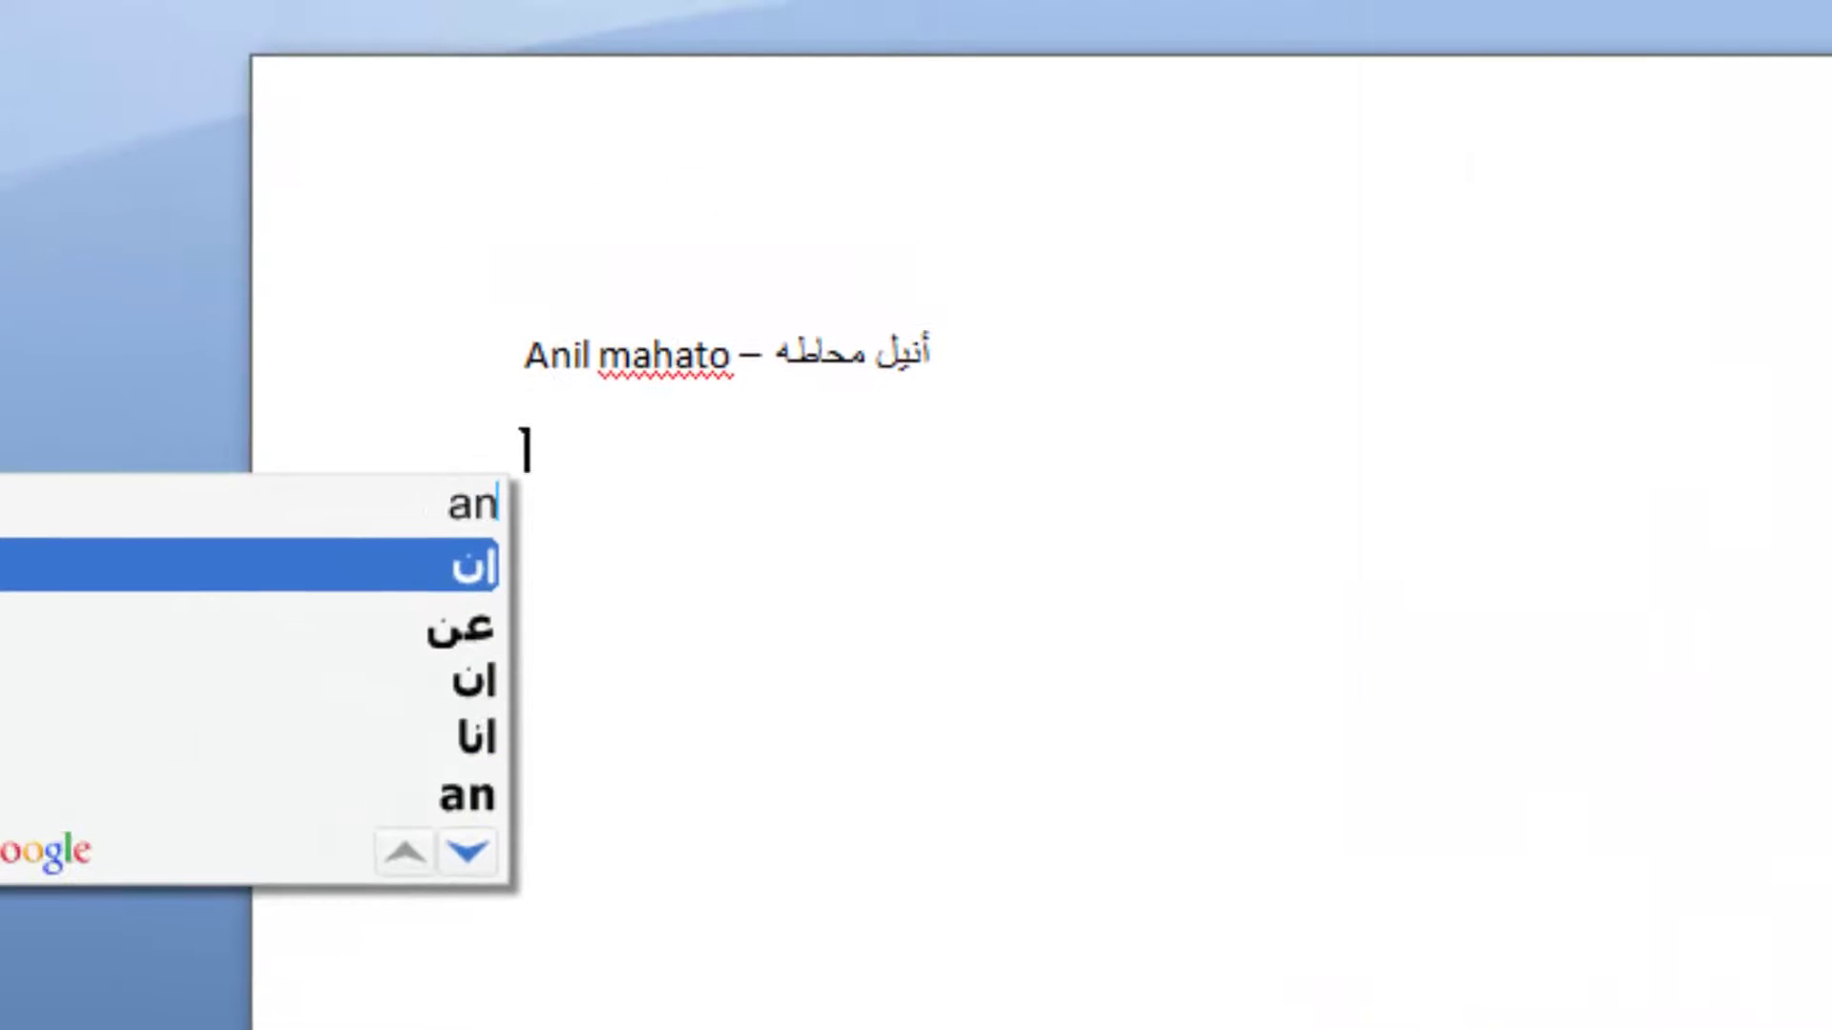
key(BackSpace)
key(BackSpace)
Type 'ana hibb ema' phonetically, choosing the Arabic candidates أنا حبك إما
text(ana)
text( hibb)
key(Down)
key(Down)
key(Down)
key(space)
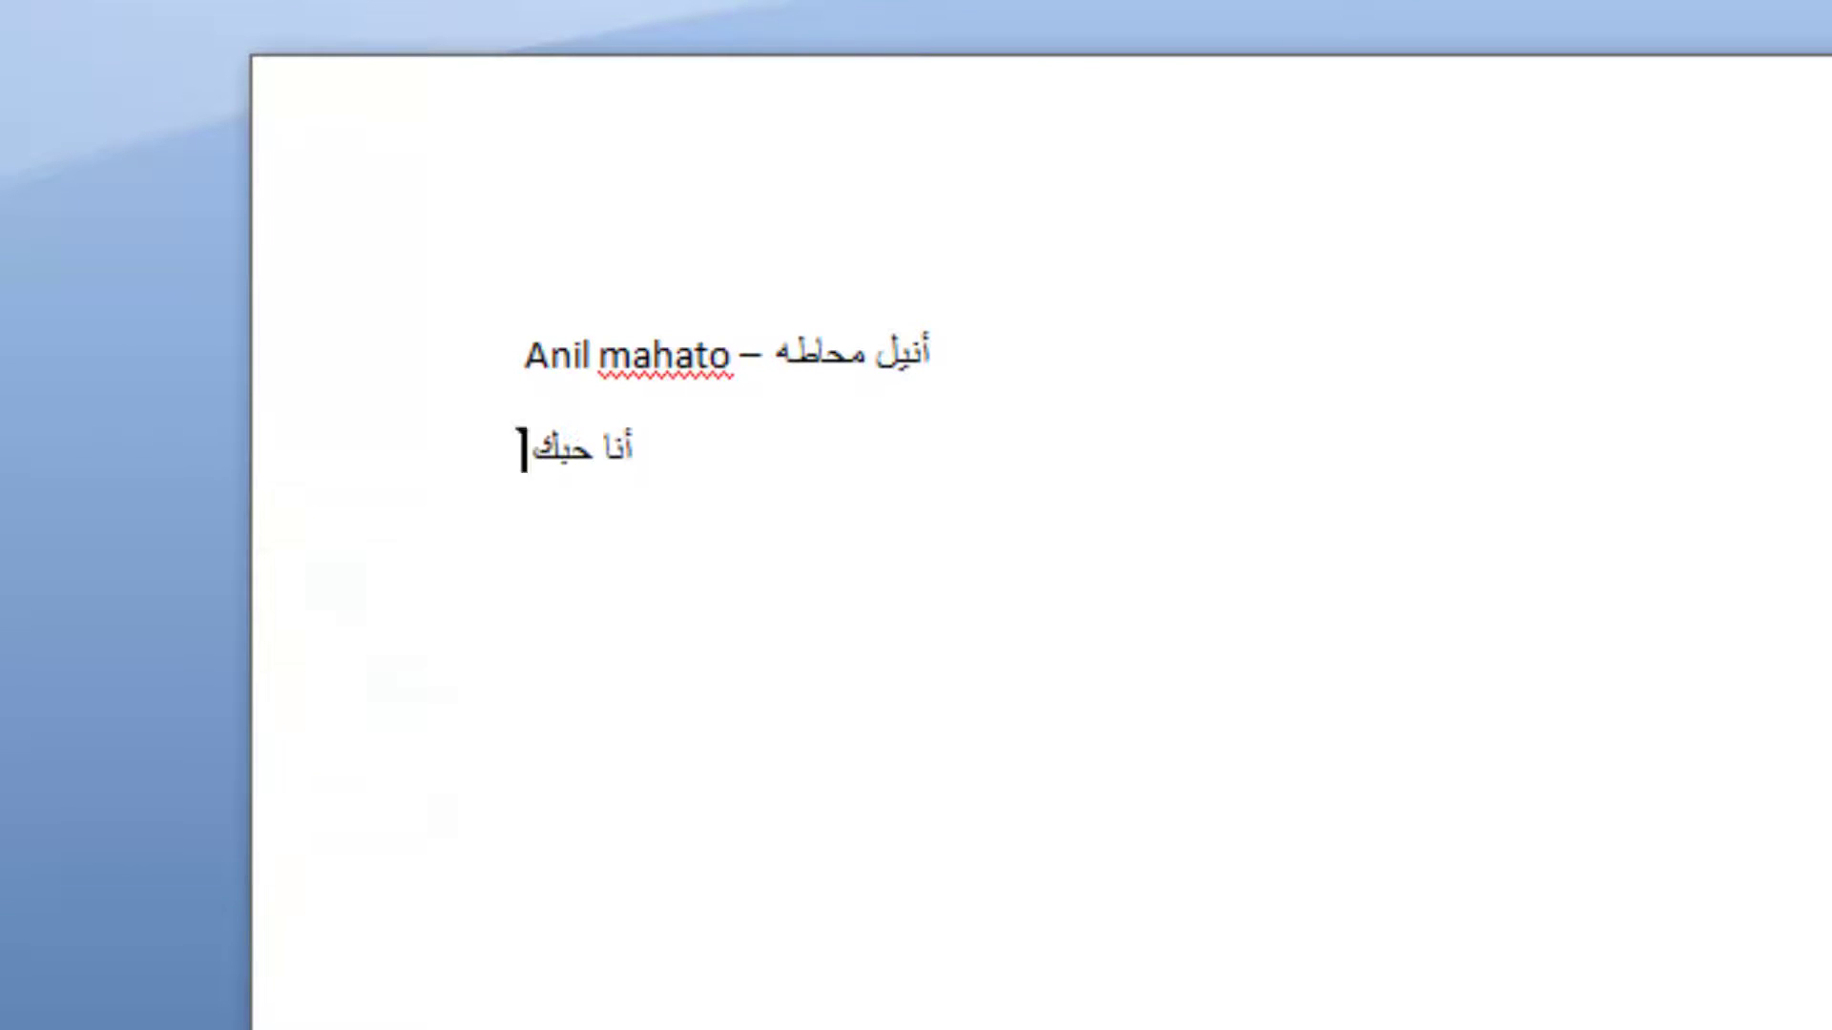
text(ema)
key(space)
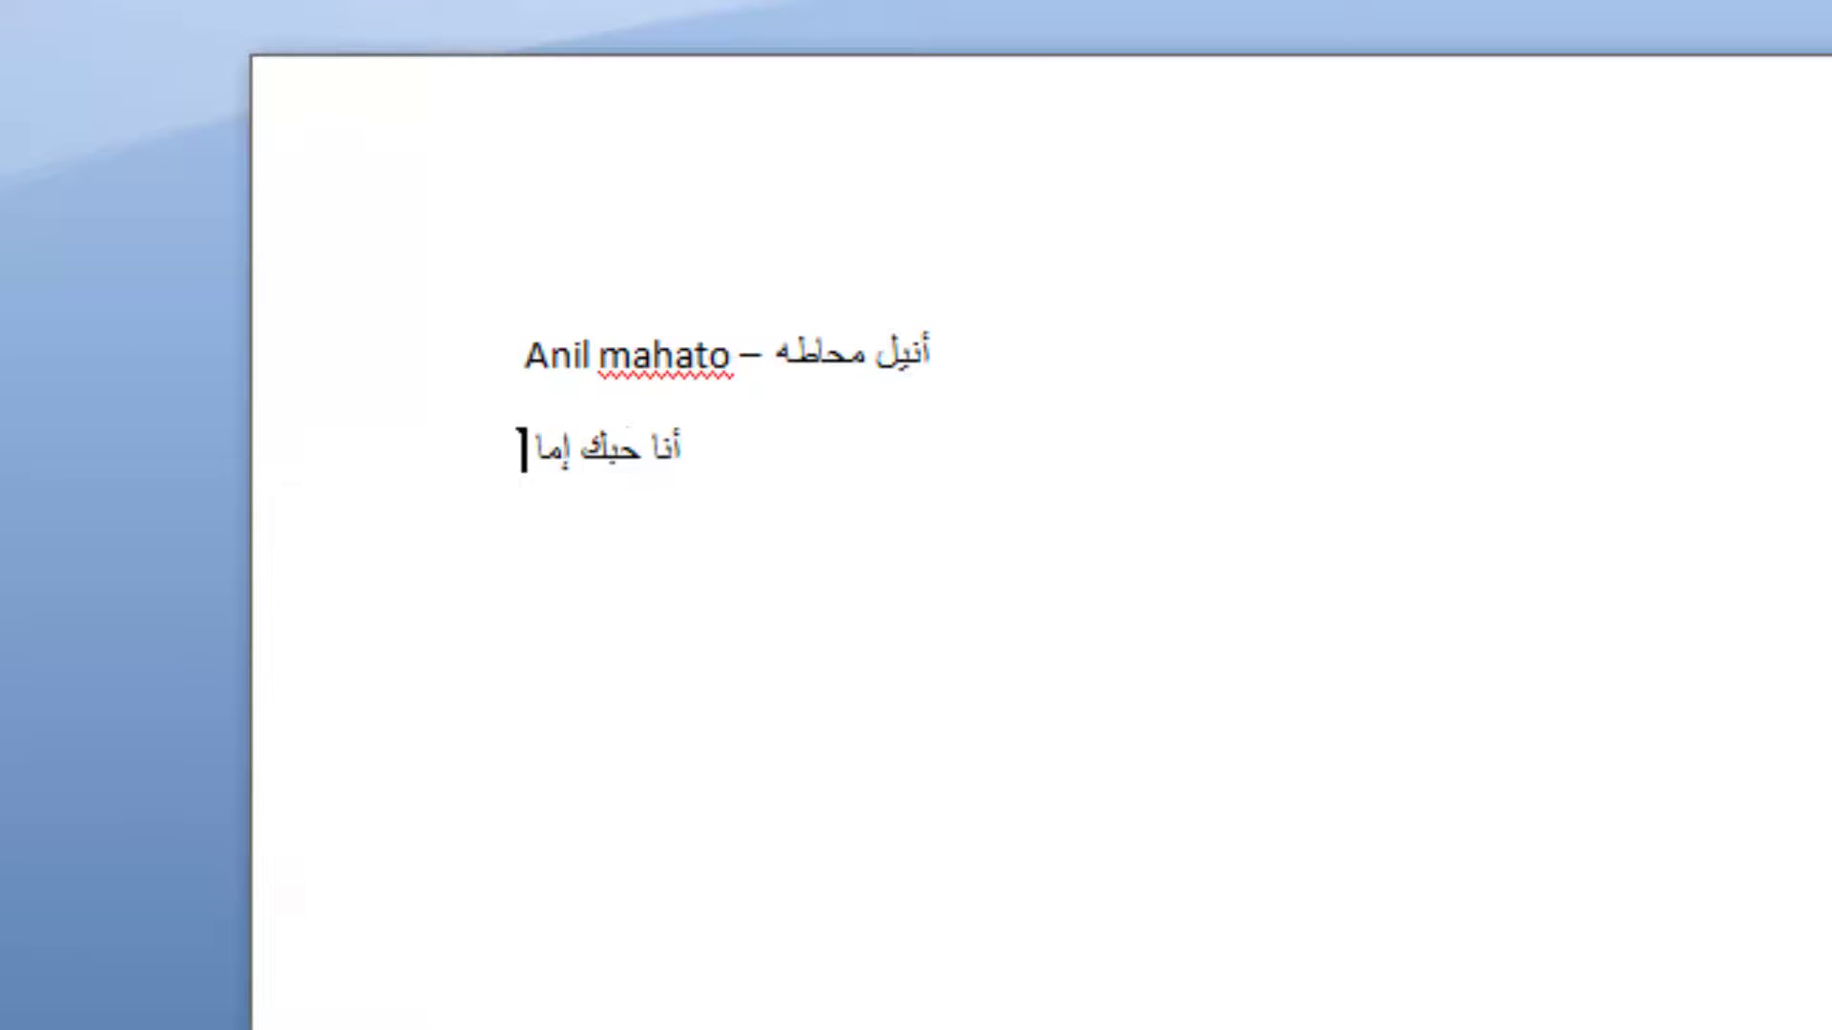